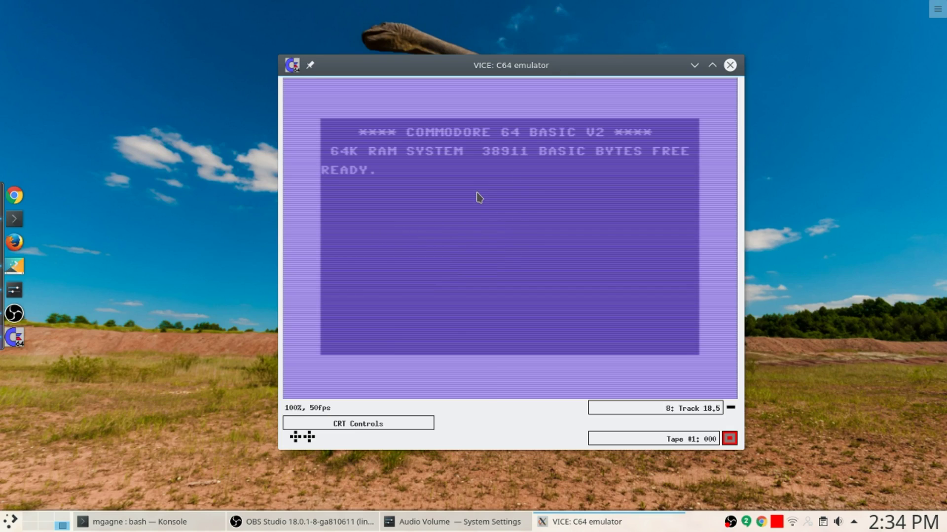
# Enter the BASIC line 10 PRINT "HELLO WORLD!" and run the program
pyautogui.write('10 PRINT"HELLO')
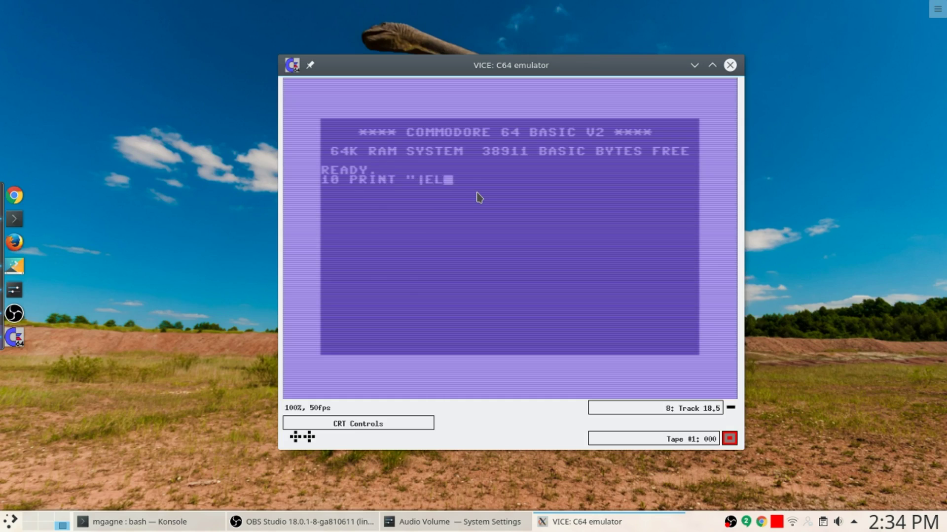
pyautogui.press('BackSpace')
pyautogui.press('BackSpace')
pyautogui.press('BackSpace')
pyautogui.press('BackSpace')
pyautogui.press('BackSpace')
pyautogui.write('HELLO WORLD')
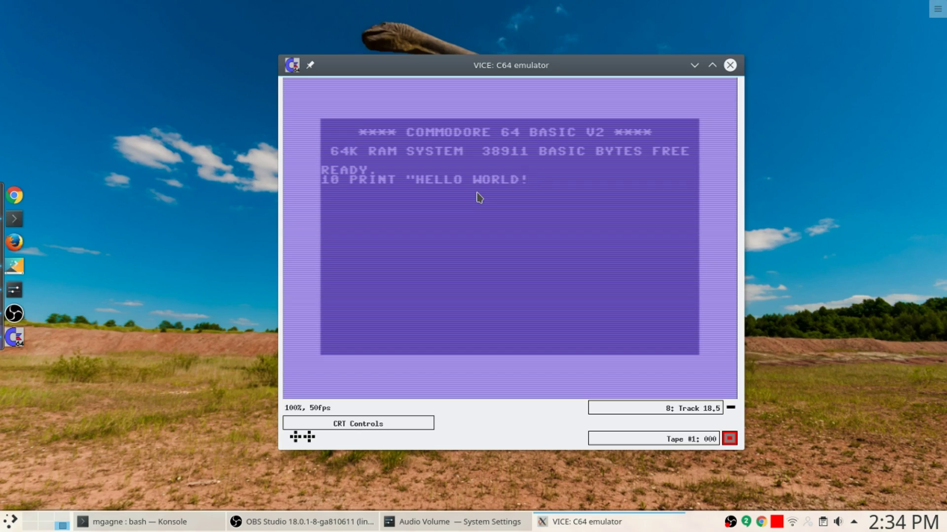
pyautogui.write('!" ')
pyautogui.write('RUN')
pyautogui.press('Return')
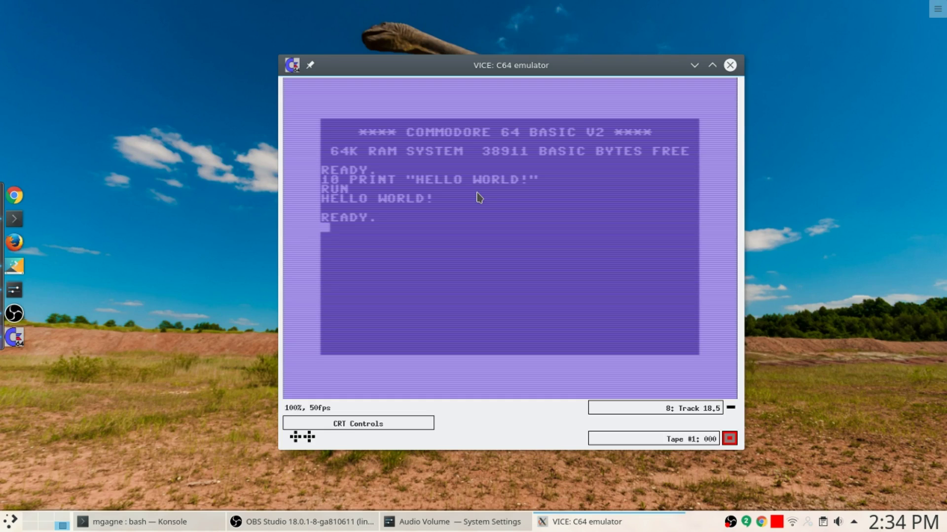
pyautogui.moveTo(483, 70); pyautogui.dragTo(449, 71)
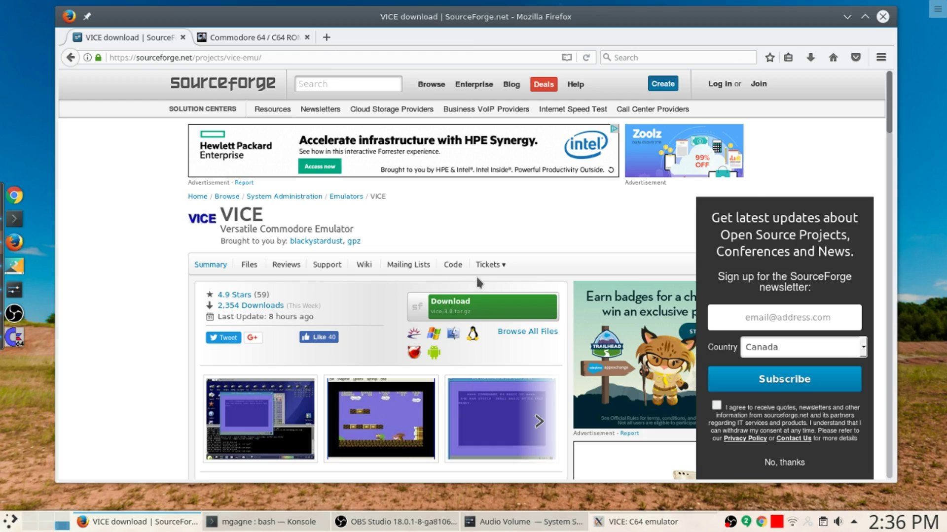
# Open the VICE web site linked below the project description on SourceForge
pyautogui.scroll(-5, 476, 282)
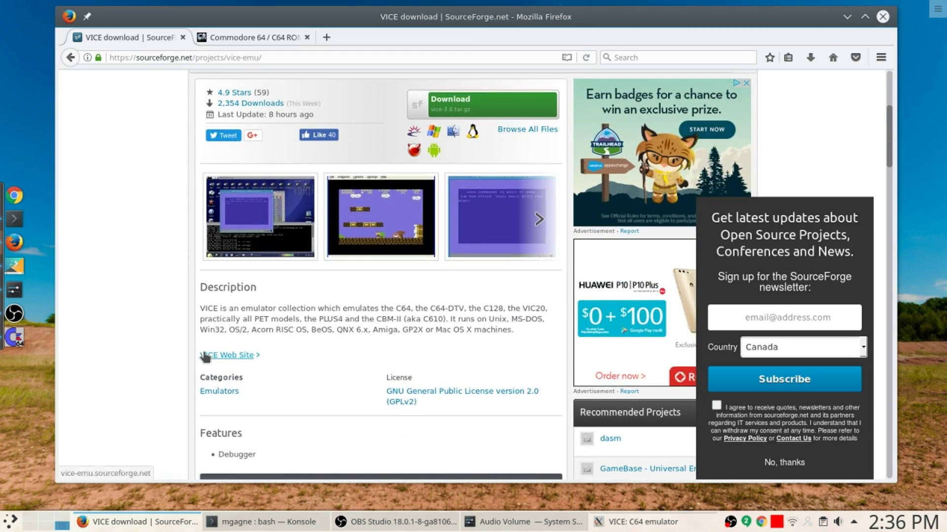
pyautogui.click(206, 356)
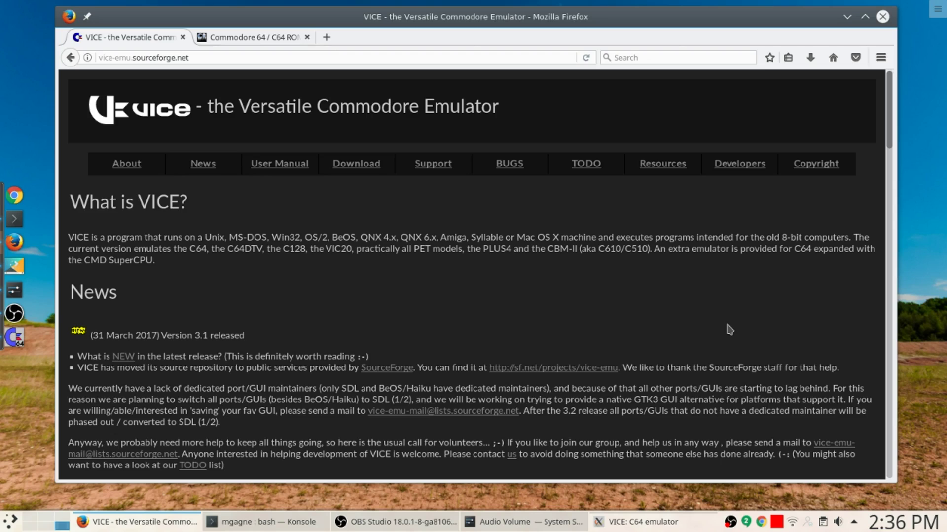
# Look through the VICE site's news, binary distributions and related resources, and return to the SourceForge project page
pyautogui.scroll(-5, 729, 329)
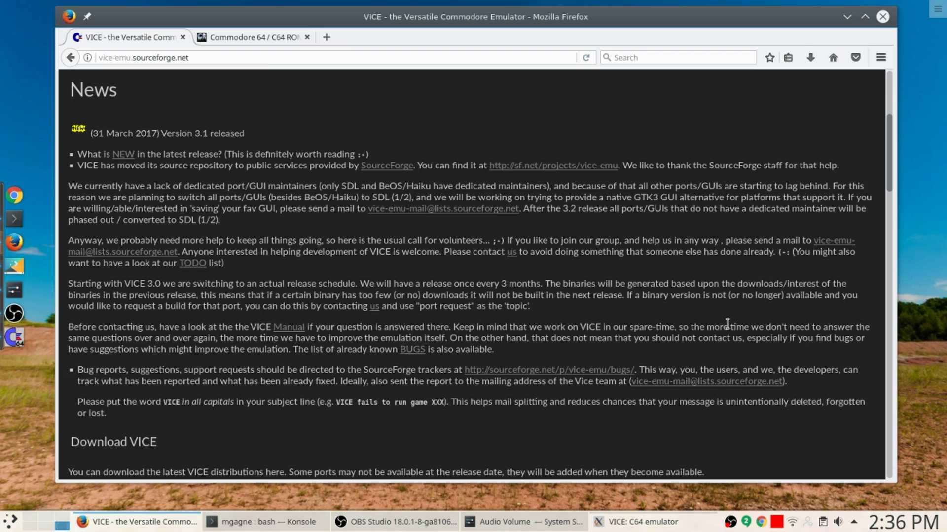
pyautogui.scroll(-8, 727, 324)
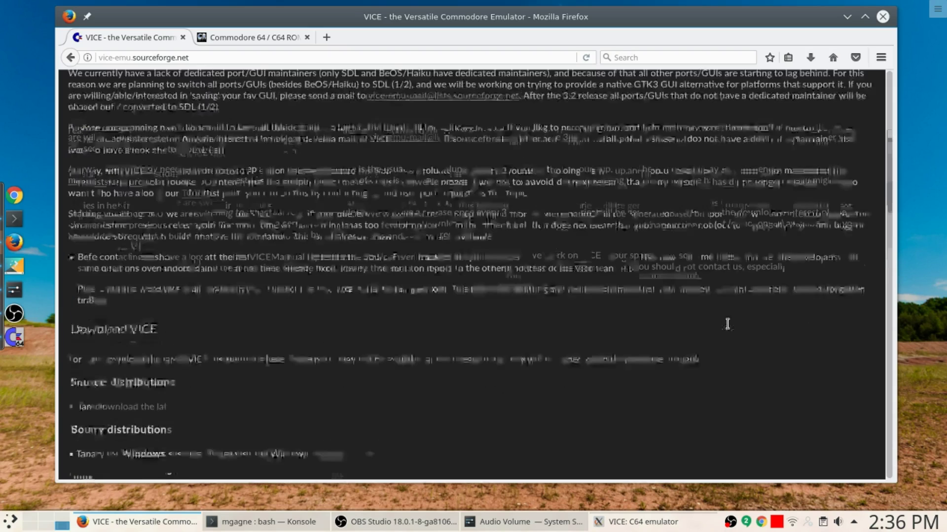
pyautogui.scroll(-6, 730, 329)
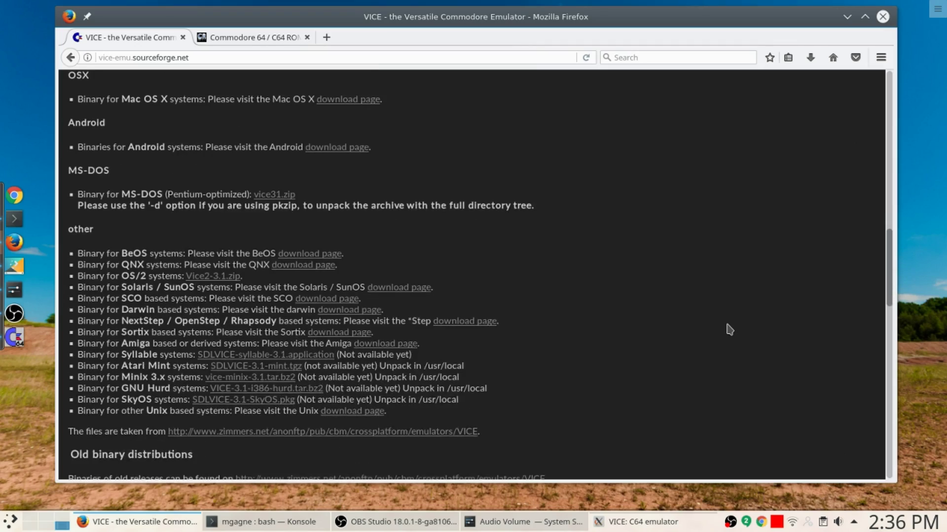
pyautogui.scroll(-6, 730, 329)
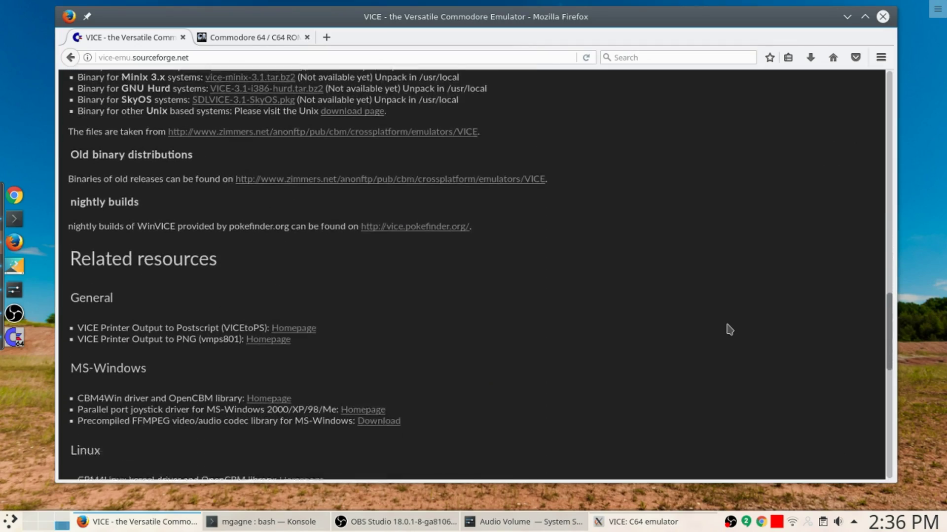
pyautogui.scroll(15, 730, 329)
pyautogui.scroll(7, 729, 329)
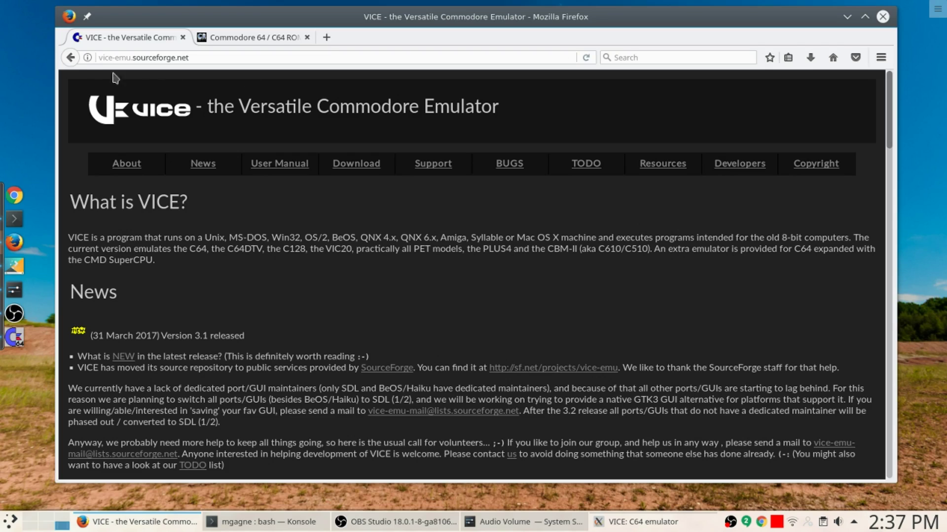
pyautogui.click(70, 57)
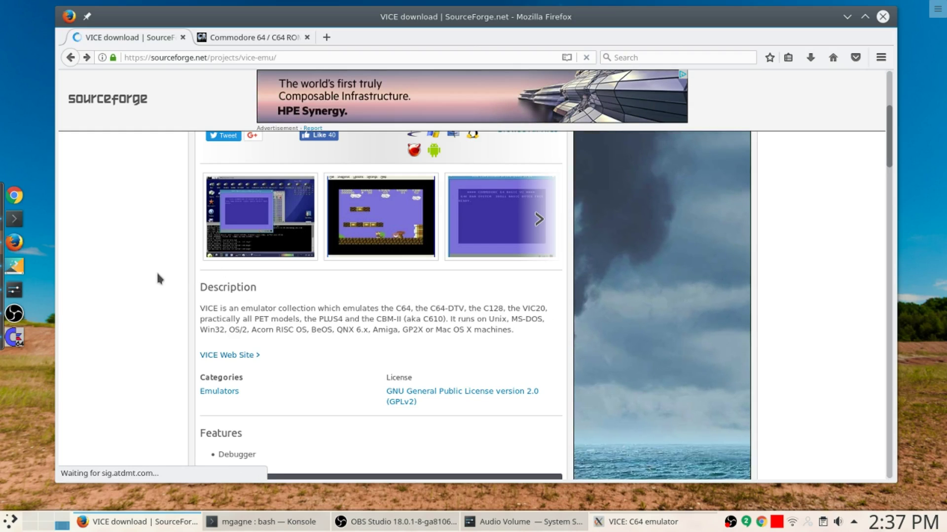
pyautogui.scroll(4, 158, 279)
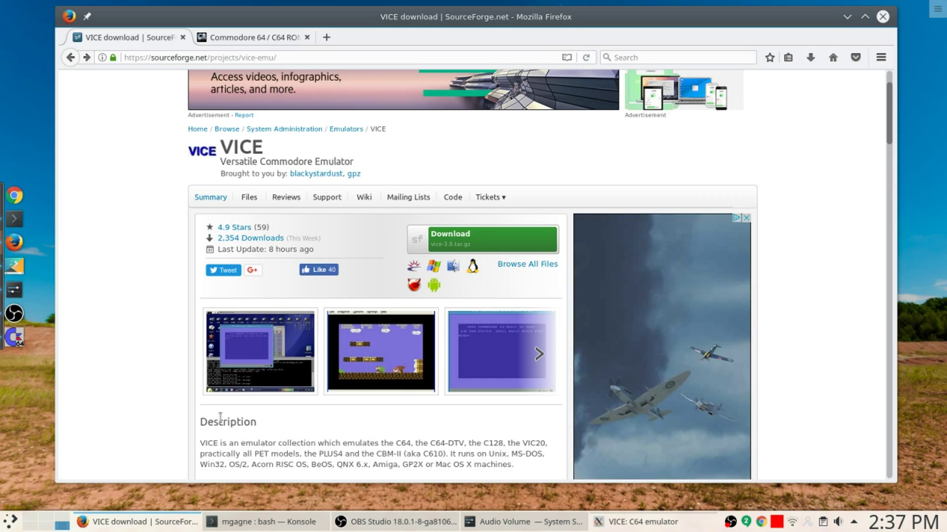
# Switch to Konsole and open a new terminal tab with the Big Screen profile
pyautogui.moveTo(244, 521)
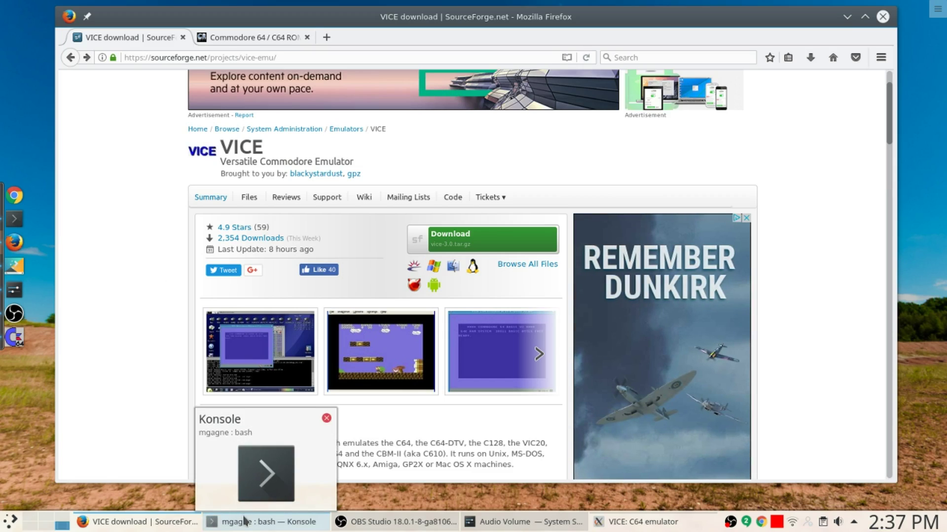
pyautogui.click(244, 521)
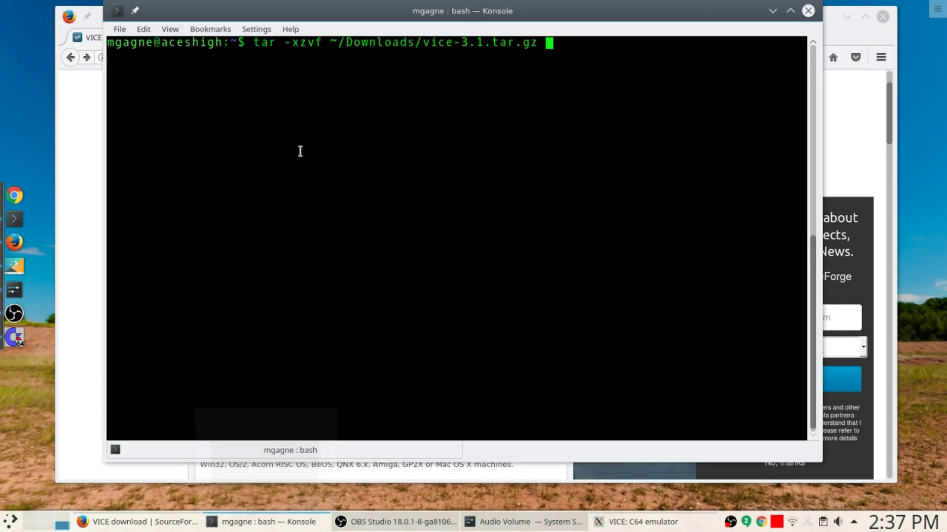
pyautogui.click(113, 29)
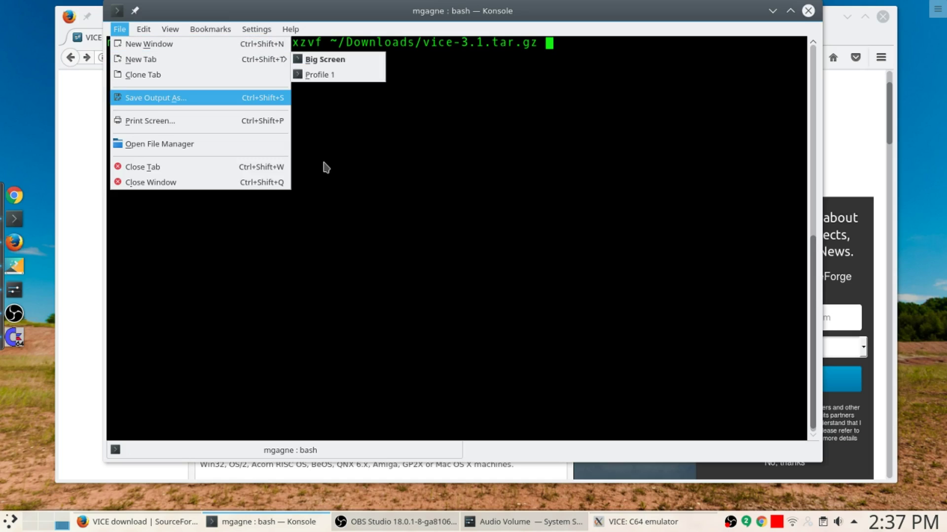
pyautogui.click(314, 58)
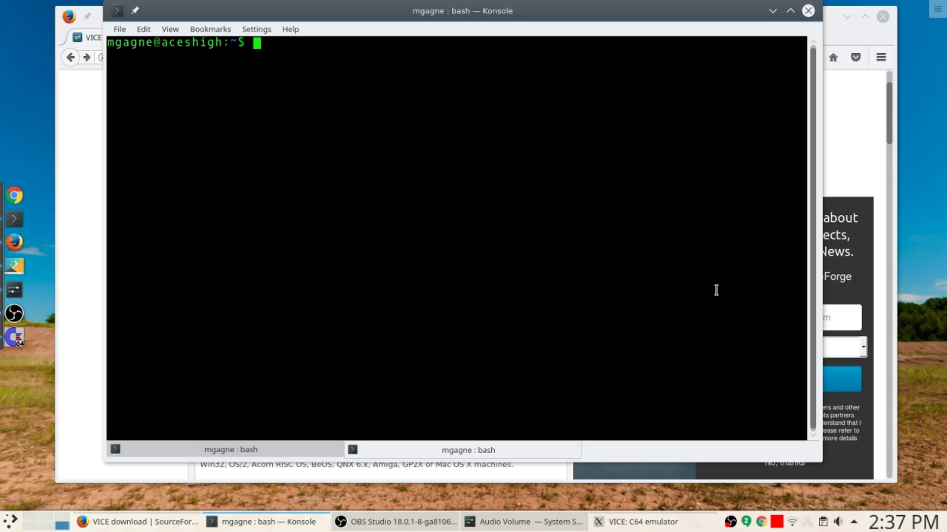
# Search the available packages for VICE with apt-cache search vice
pyautogui.write('apt-ca')
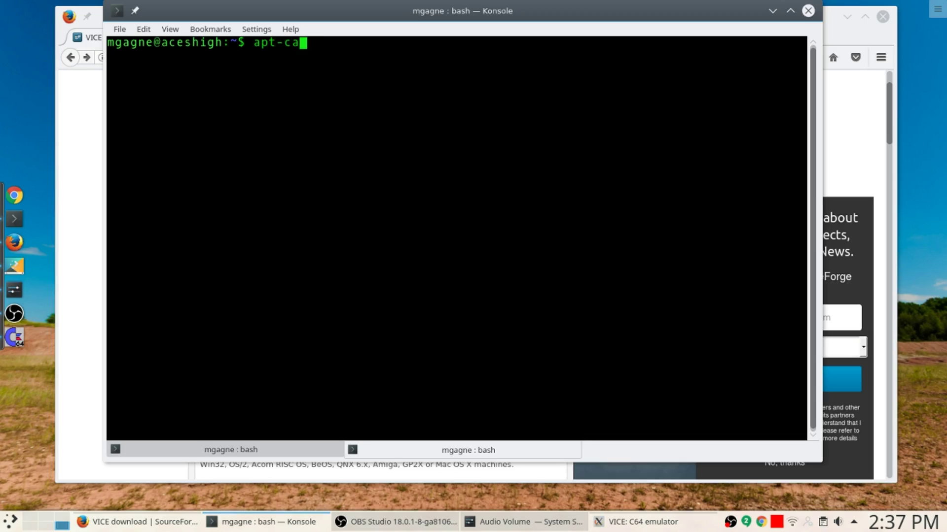
pyautogui.write('che search')
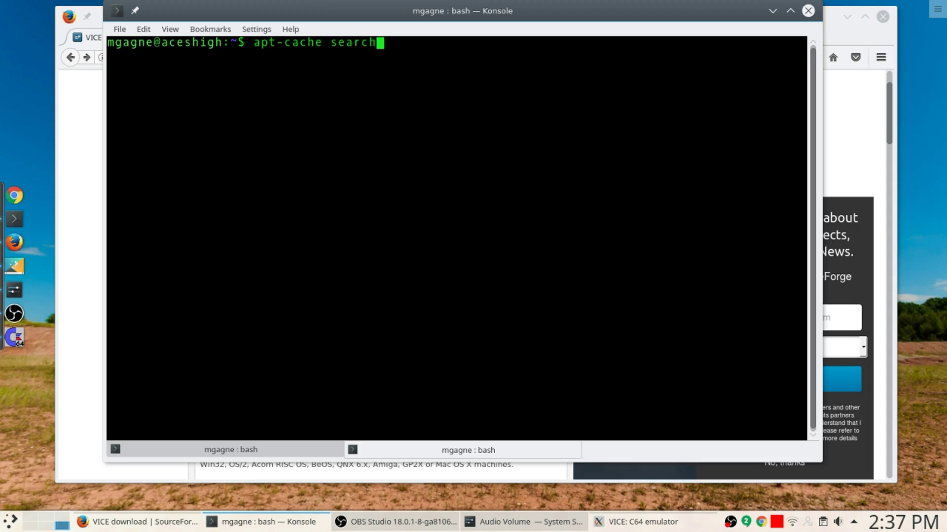
pyautogui.write(' vice')
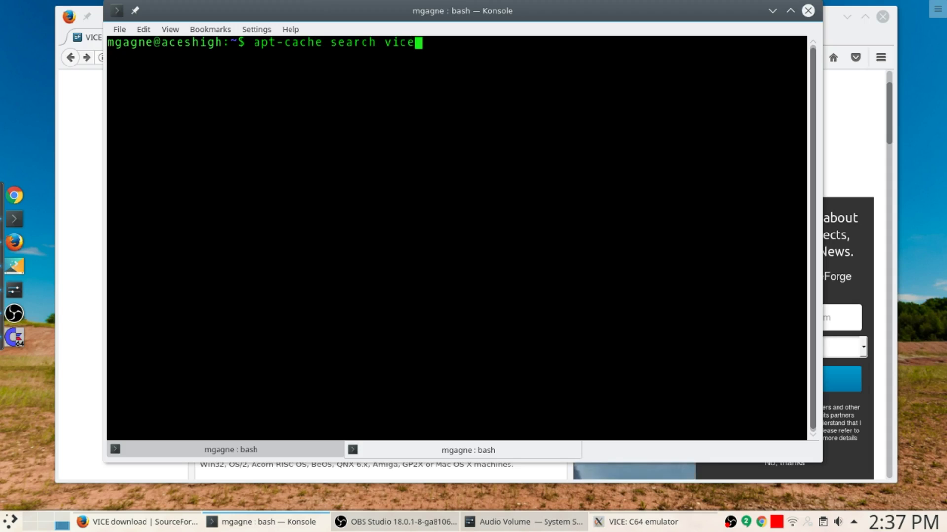
pyautogui.press('Return')
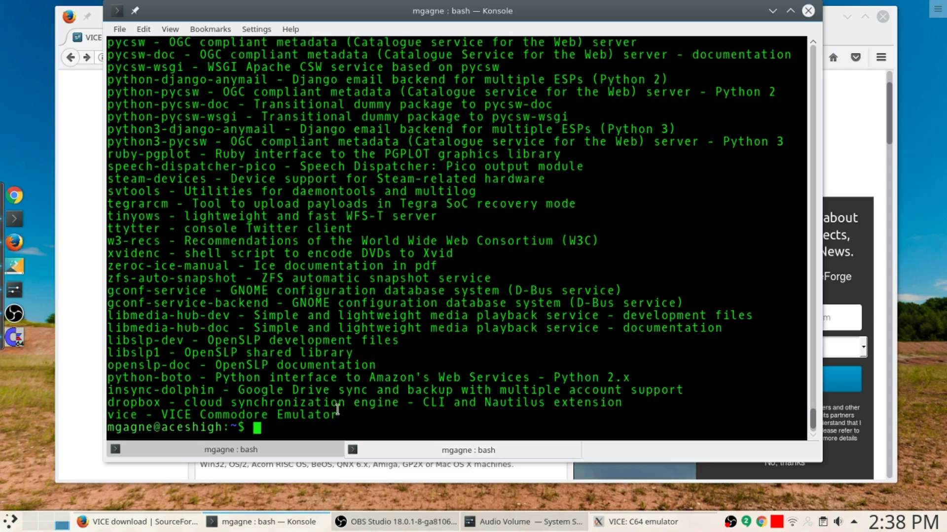
# Extract the source archive in the first terminal session with tar -xzvf ~/Downloads/vice-3.1.tar.gz
pyautogui.click(284, 450)
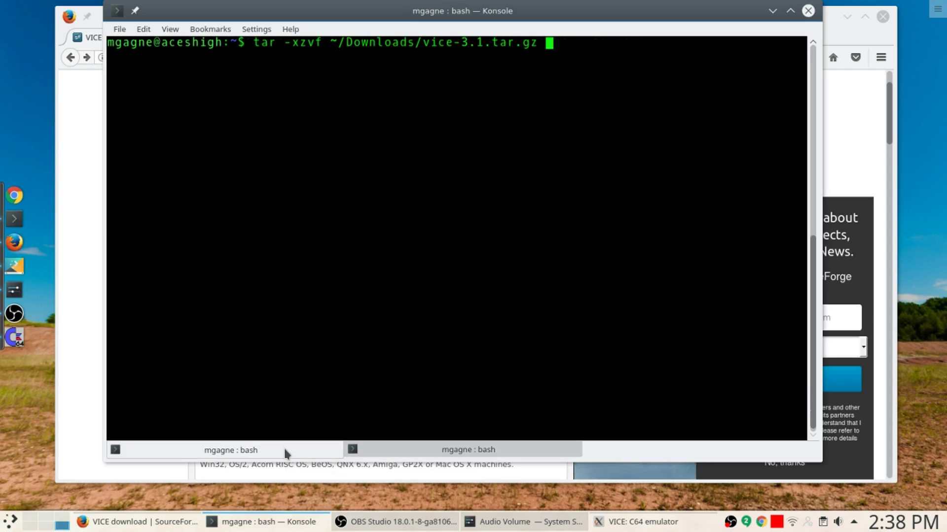
pyautogui.click(75, 243)
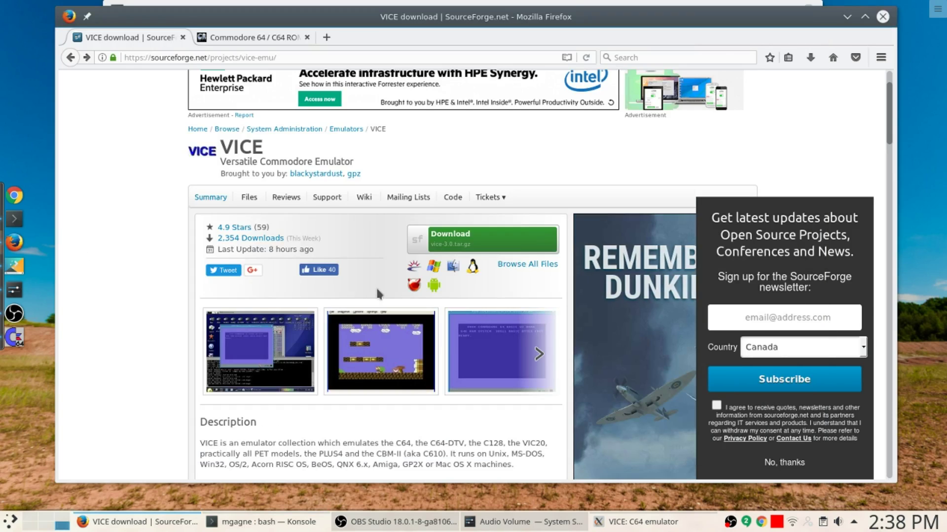
pyautogui.click(260, 522)
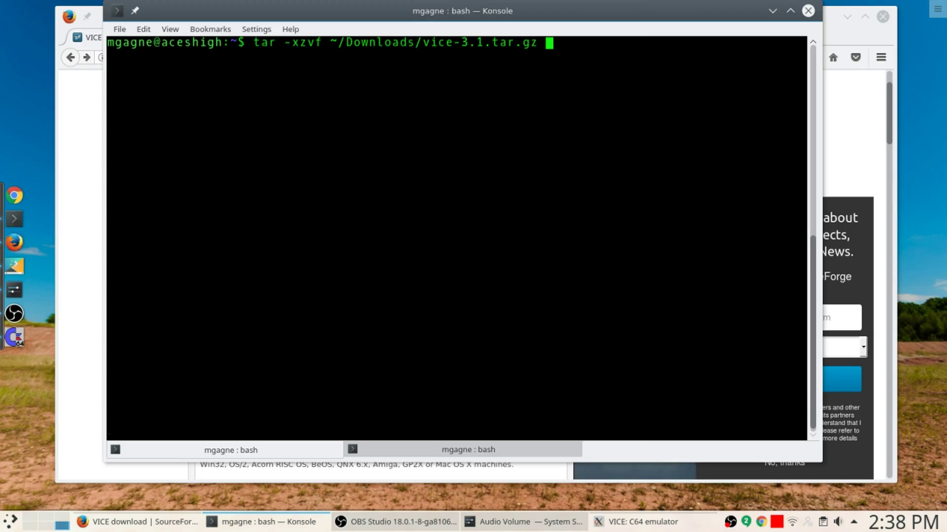
pyautogui.press('Return')
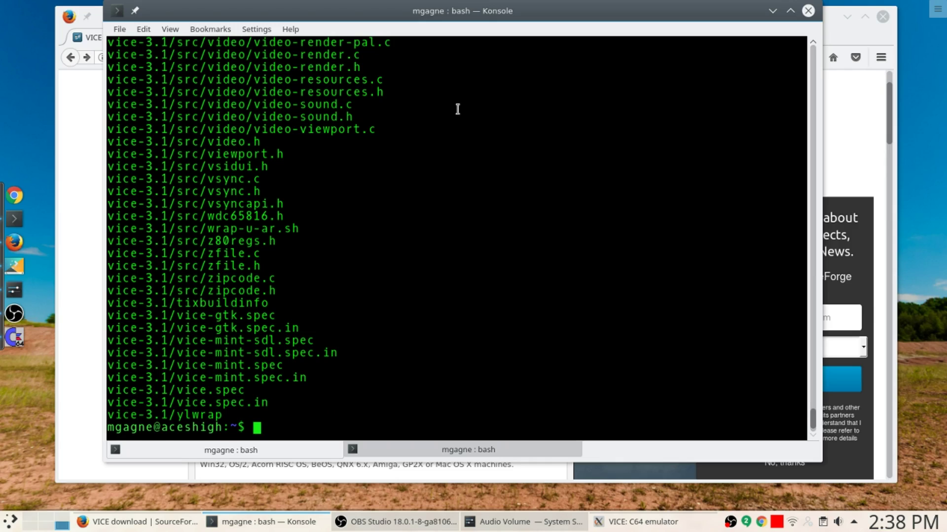
# Look through the list of files extracted from the VICE source archive and return to the prompt
pyautogui.scroll(20, 380, 336)
pyautogui.scroll(20, 380, 335)
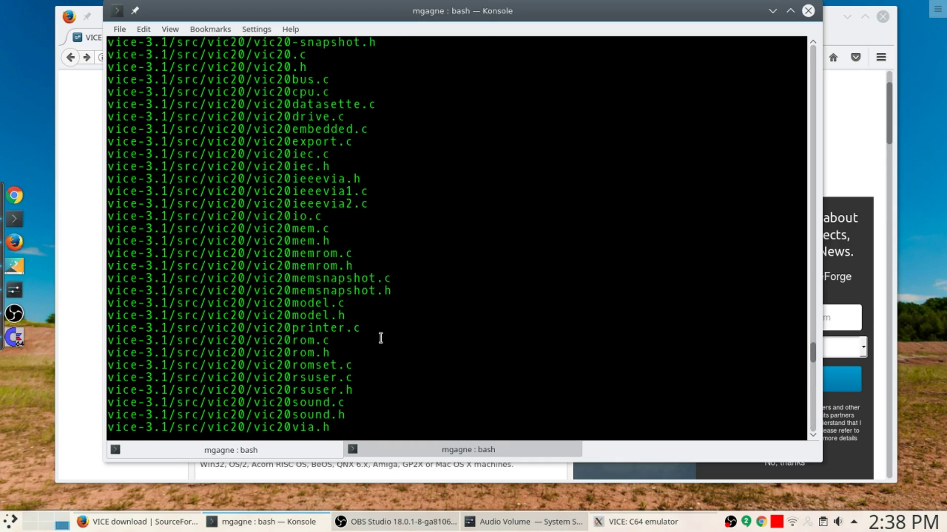
pyautogui.scroll(20, 381, 339)
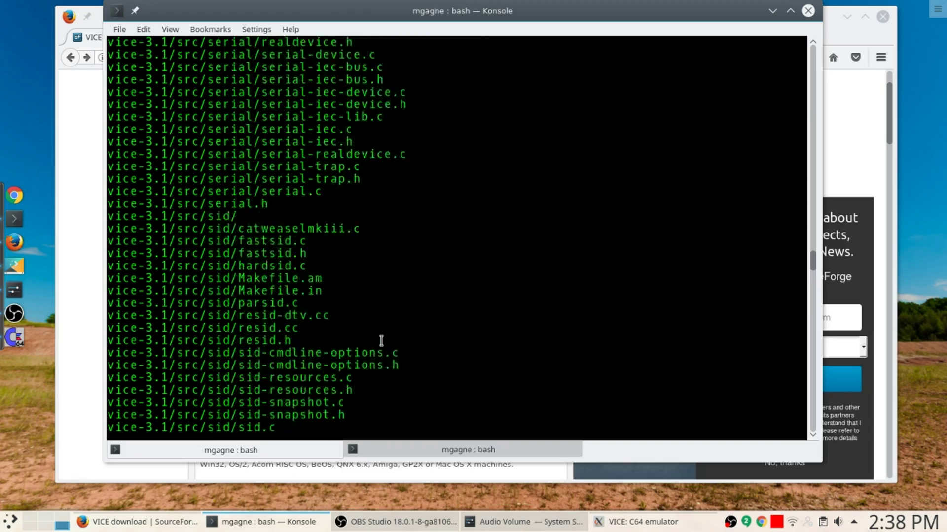
pyautogui.scroll(20, 382, 342)
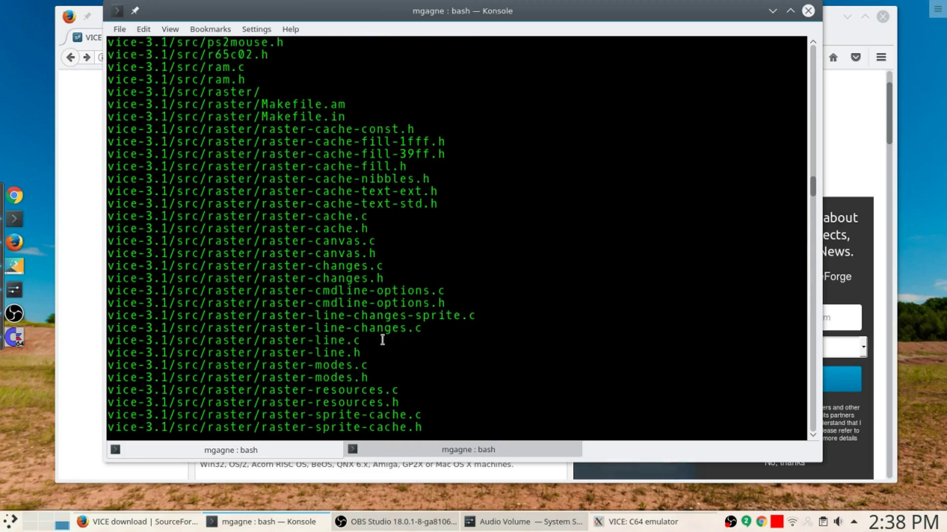
pyautogui.scroll(20, 384, 335)
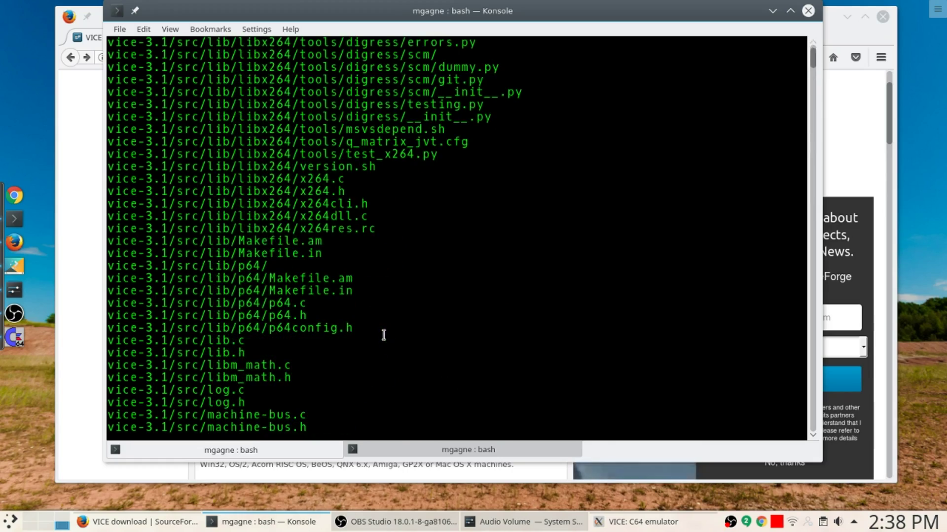
pyautogui.scroll(-20, 383, 335)
pyautogui.scroll(-20, 383, 334)
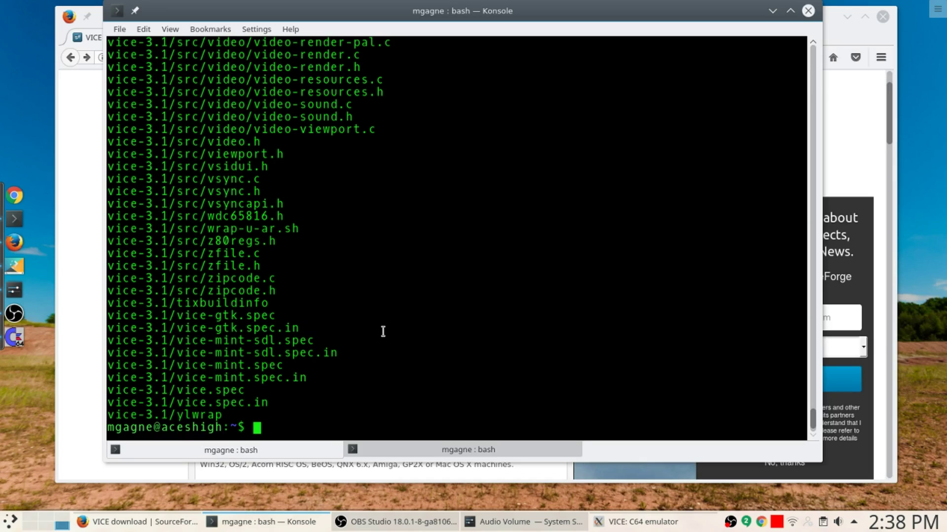
# Try to run ./configure from the home directory
pyautogui.write('./con')
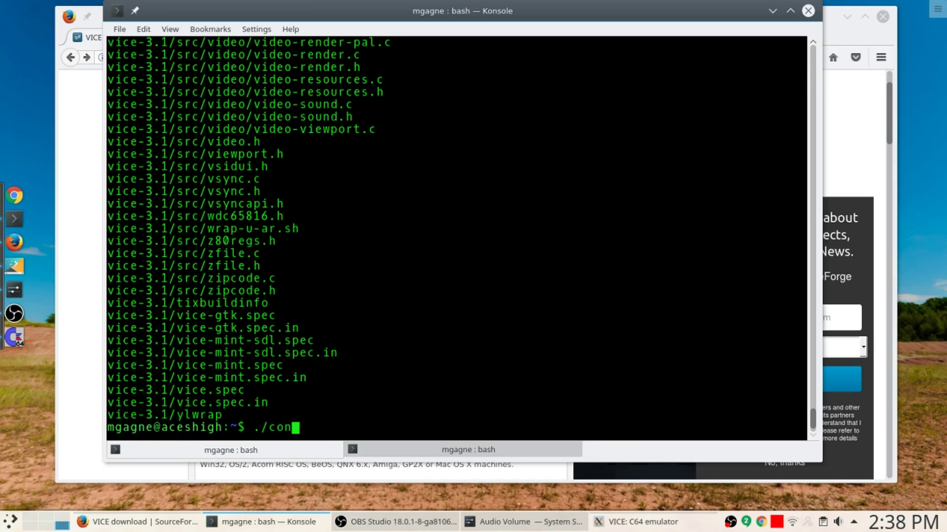
pyautogui.write('figure')
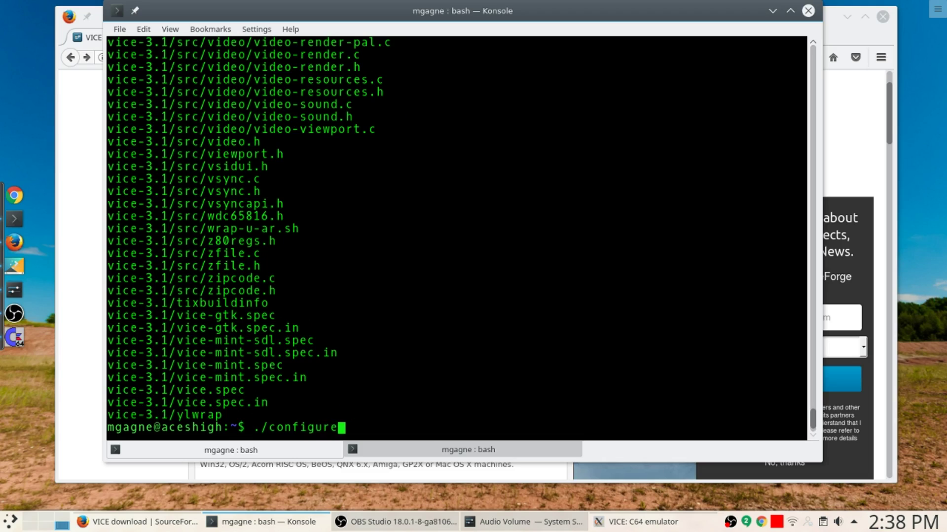
pyautogui.press('Return')
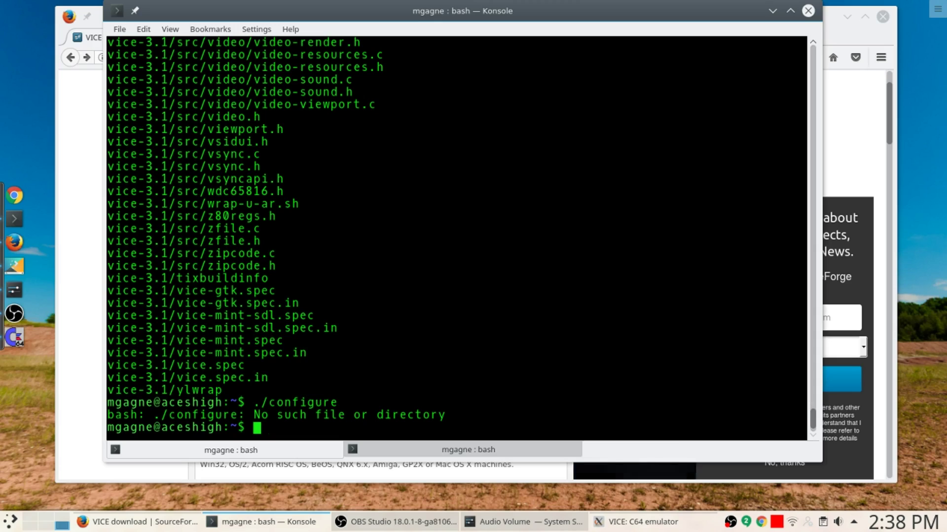
# Change into the extracted vice-3.1/ source directory
pyautogui.write('cd vi')
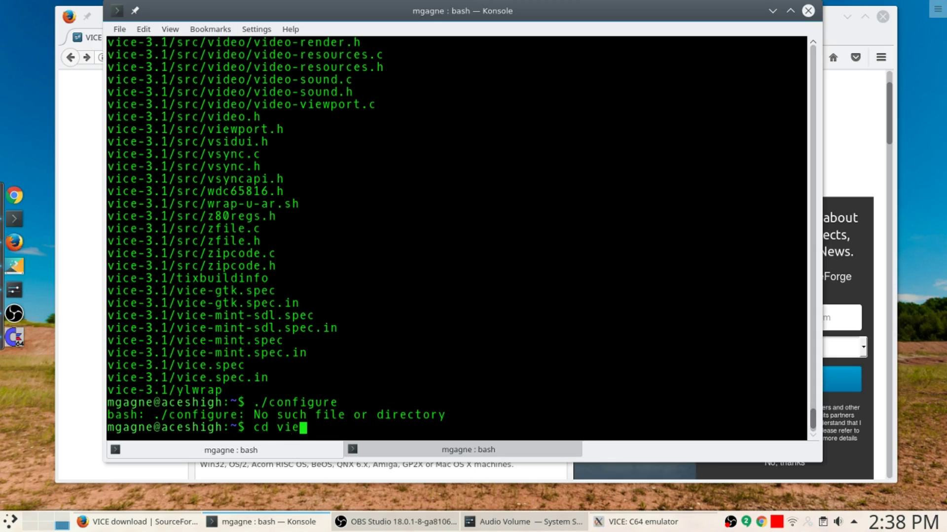
pyautogui.write('c')
pyautogui.press('Tab')
pyautogui.press('Return')
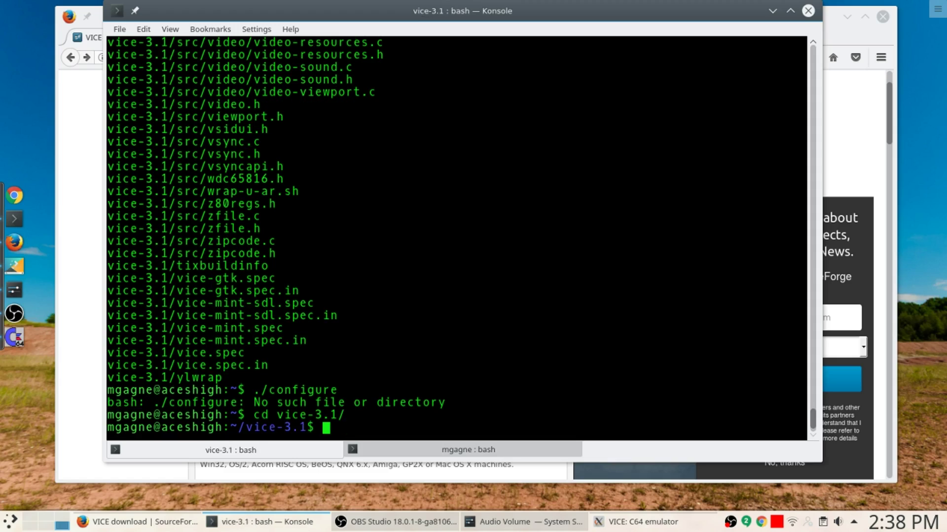
# Configure the VICE source from the vice-3.1 directory with ./configure and compile it with make
pyautogui.write('./configure')
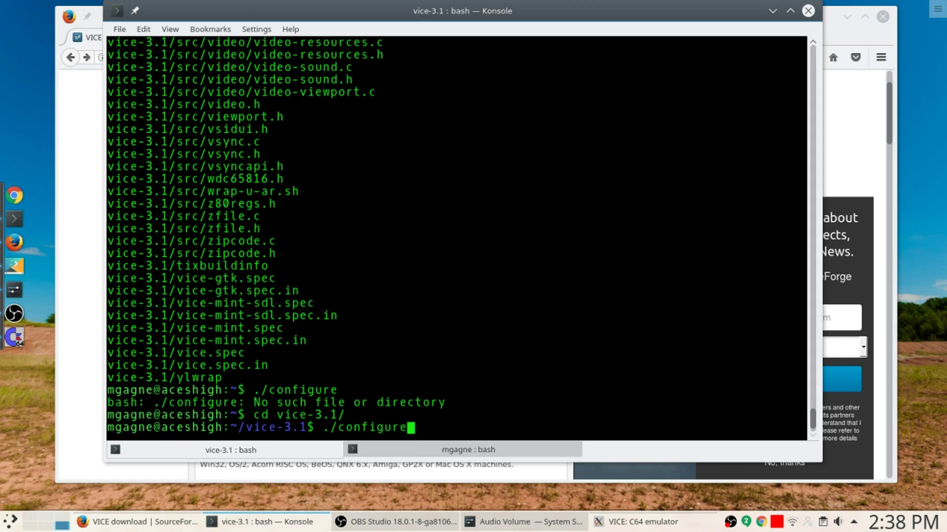
pyautogui.press('Return')
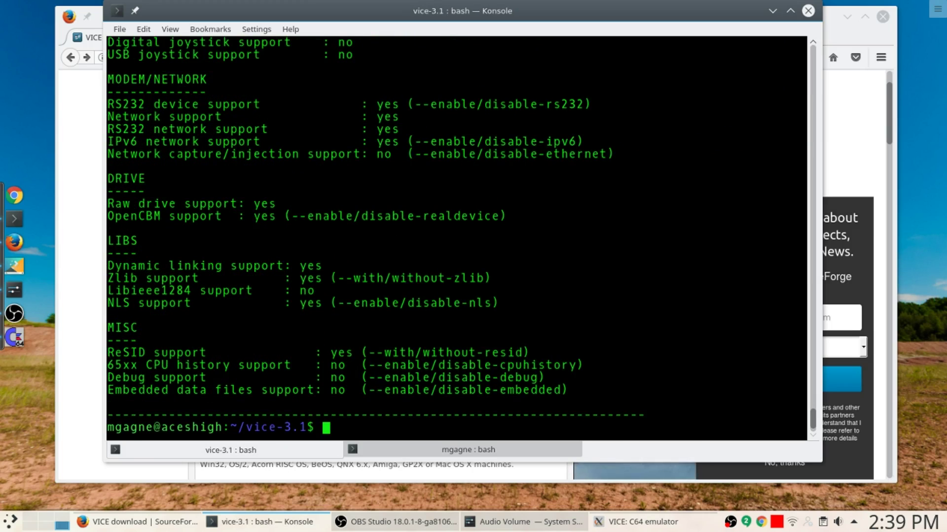
pyautogui.write('make')
pyautogui.press('Return')
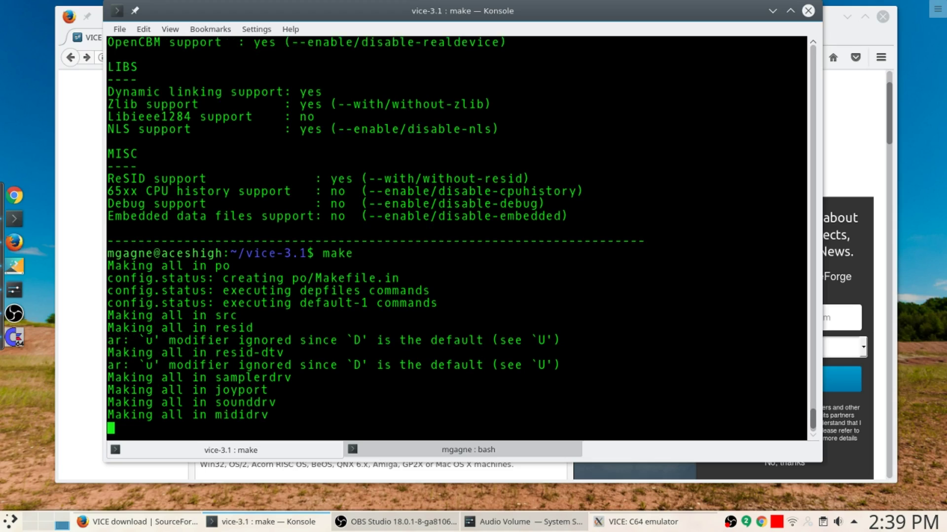
# Minimize the Firefox window and move the terminal window slightly down on the desktop
pyautogui.click(847, 17)
pyautogui.moveTo(692, 13); pyautogui.dragTo(689, 37)
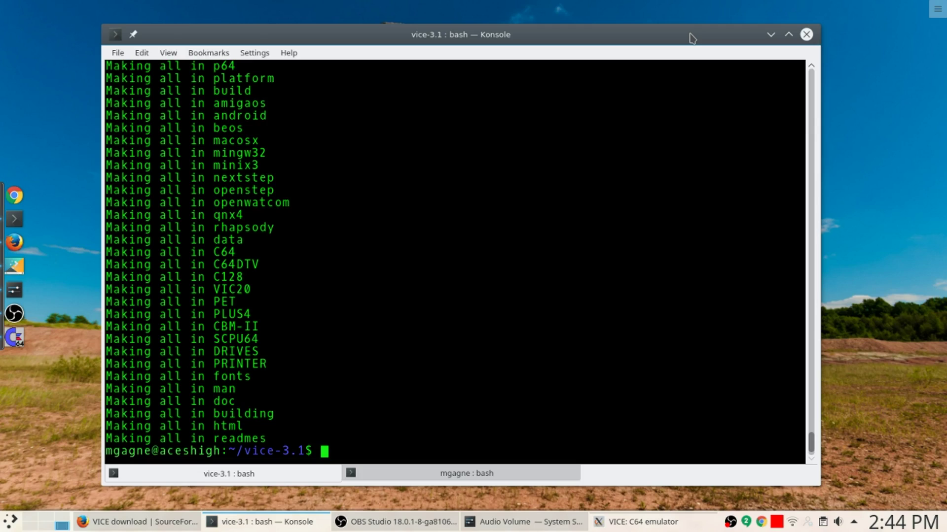
# Try to package VICE with sudo checkinstall, entering the account password and accepting the listed package values, then interrupt it and clear the terminal
pyautogui.write('sudo chech')
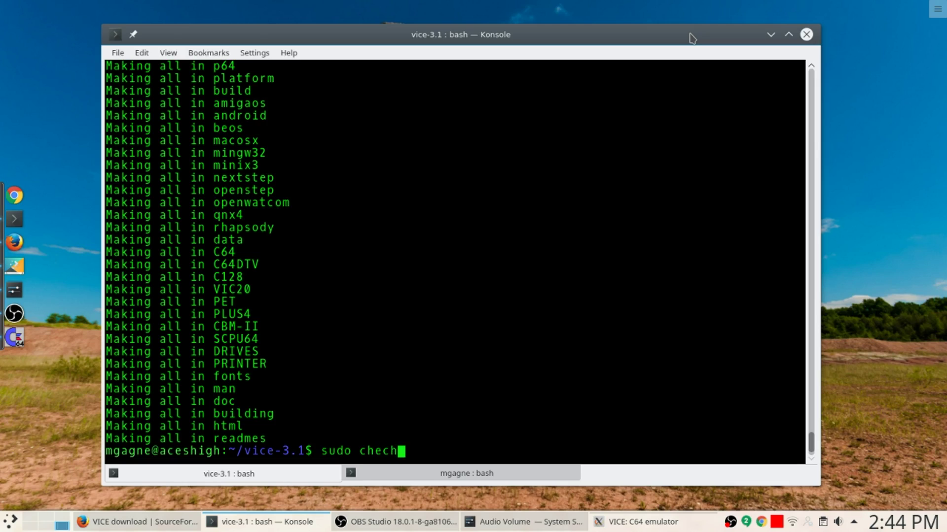
pyautogui.press('BackSpace')
pyautogui.write('kinstall')
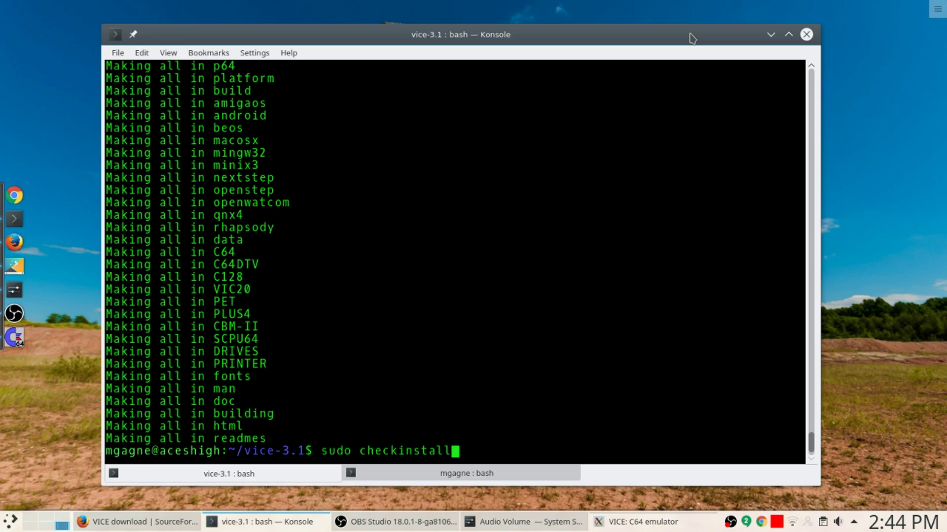
pyautogui.press('Return')
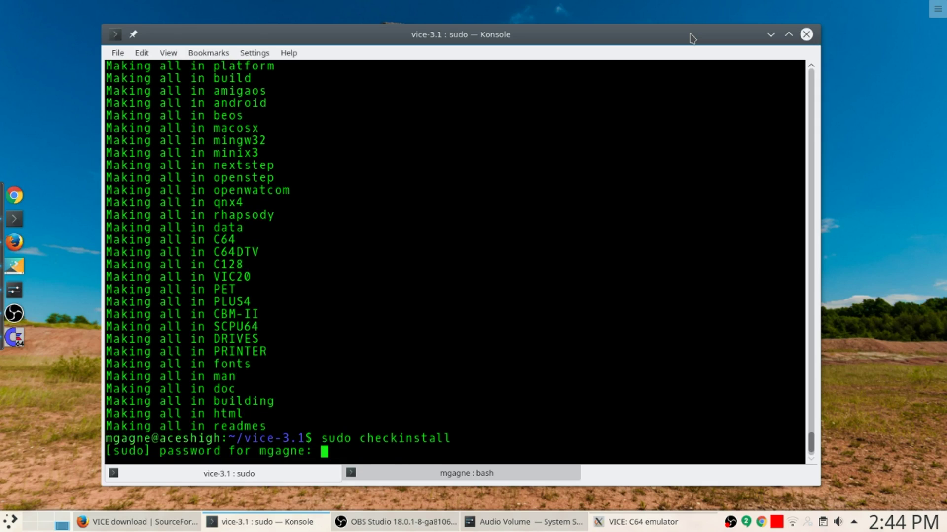
pyautogui.press('Return')
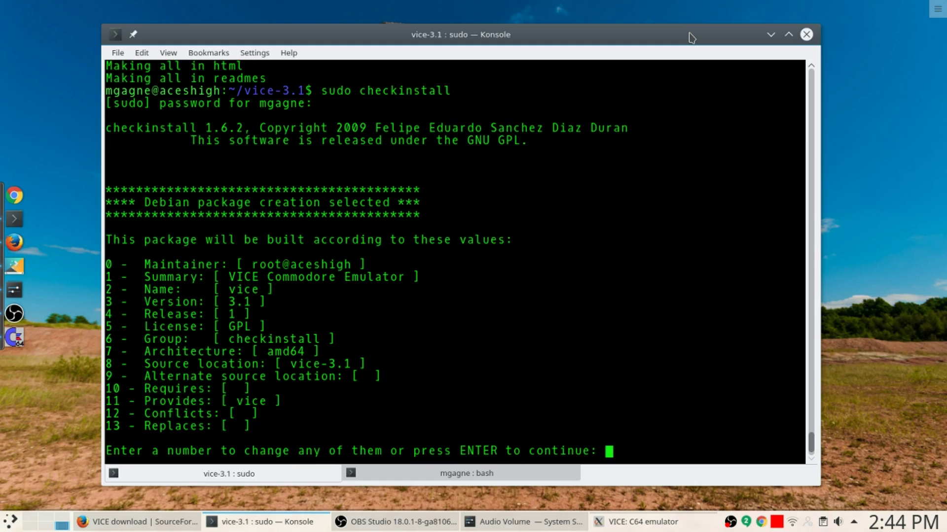
pyautogui.press('Return')
pyautogui.hotkey('ctrl', 'c')
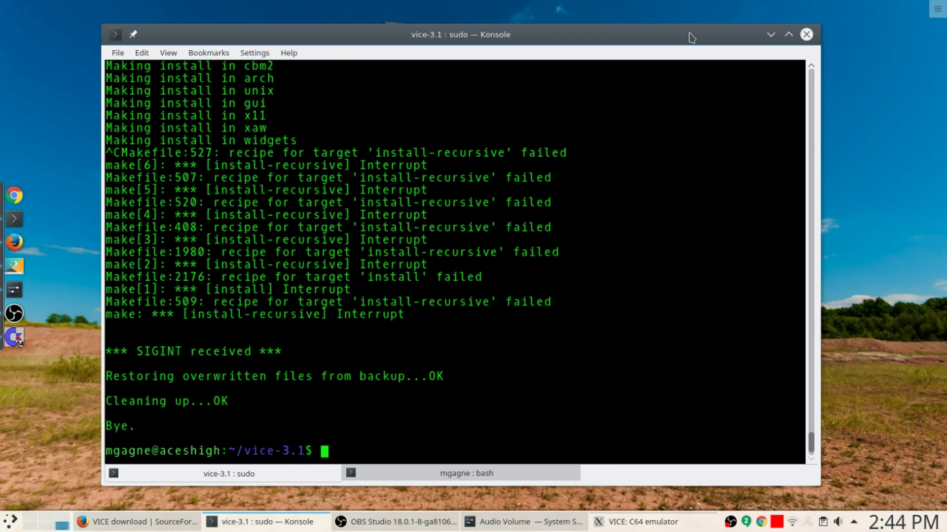
pyautogui.hotkey('ctrl', 'l')
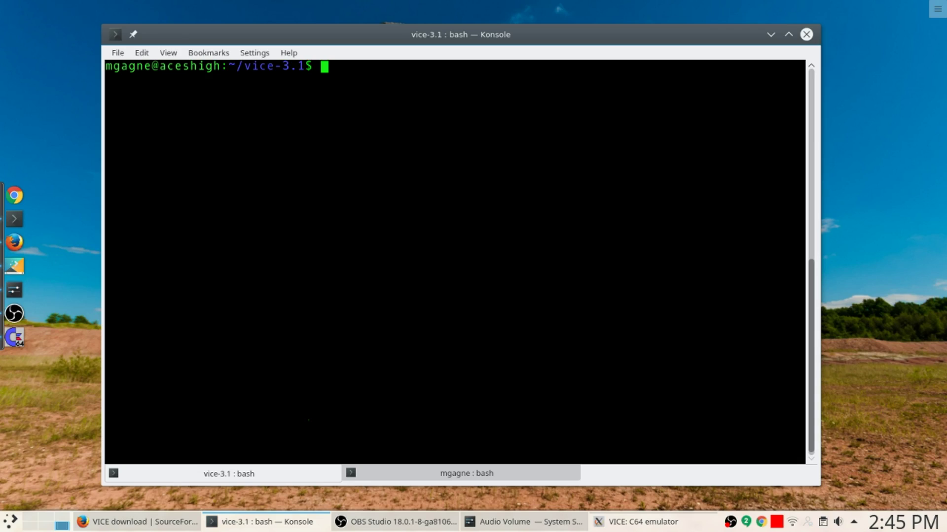
pyautogui.write('sudo make install')
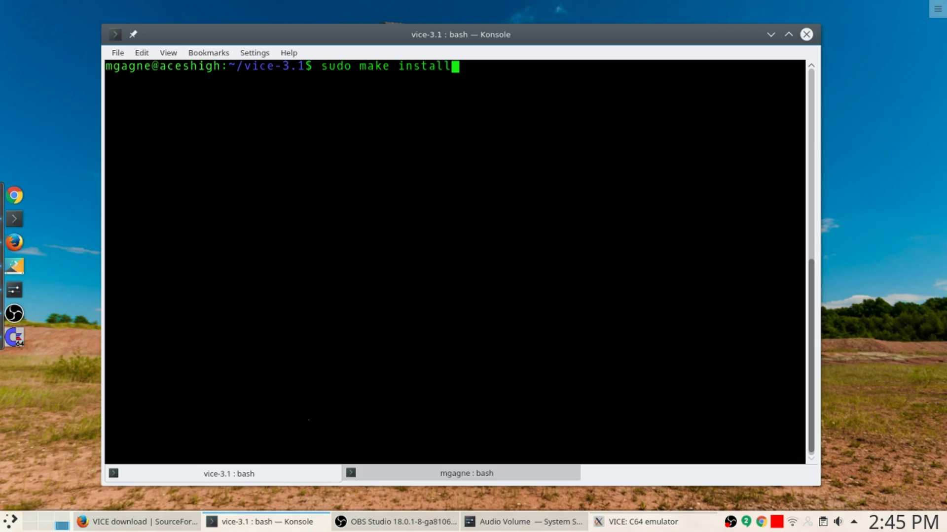
pyautogui.press('BackSpace')
pyautogui.press('BackSpace')
pyautogui.press('BackSpace')
pyautogui.press('BackSpace')
pyautogui.press('BackSpace')
pyautogui.press('BackSpace')
pyautogui.press('BackSpace')
pyautogui.press('BackSpace')
pyautogui.press('BackSpace')
pyautogui.press('BackSpace')
pyautogui.press('BackSpace')
pyautogui.press('BackSpace')
pyautogui.press('BackSpace')
pyautogui.press('BackSpace')
pyautogui.press('BackSpace')
pyautogui.press('BackSpace')
pyautogui.press('BackSpace')
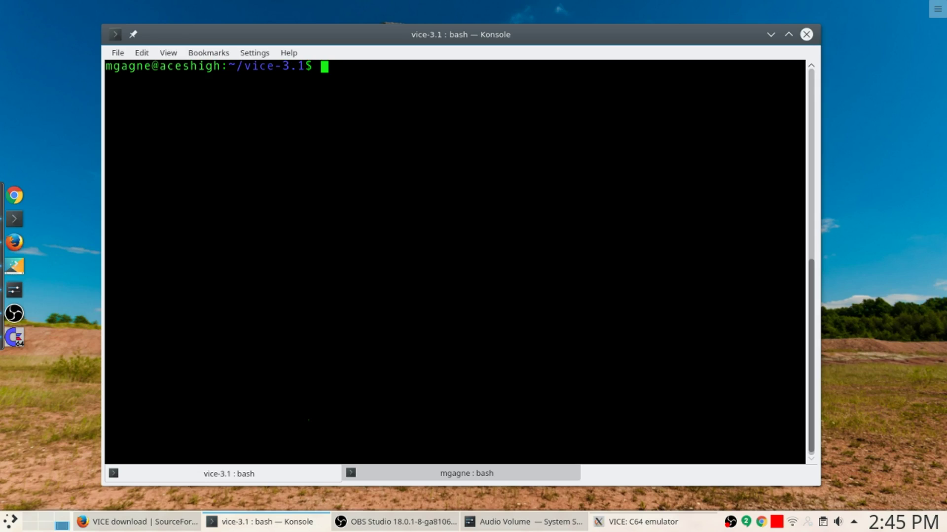
# Launch the Commodore 128 emulator from the terminal with the command x128
pyautogui.click(771, 34)
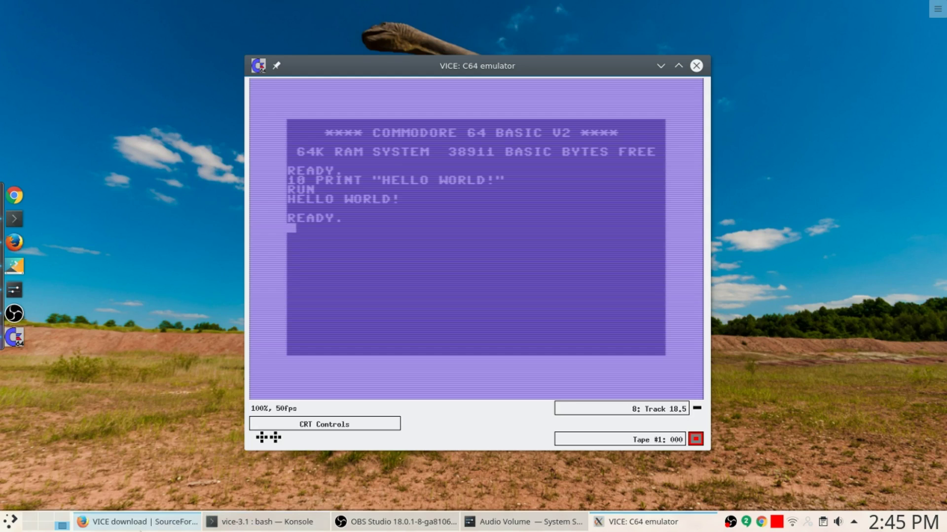
pyautogui.click(212, 521)
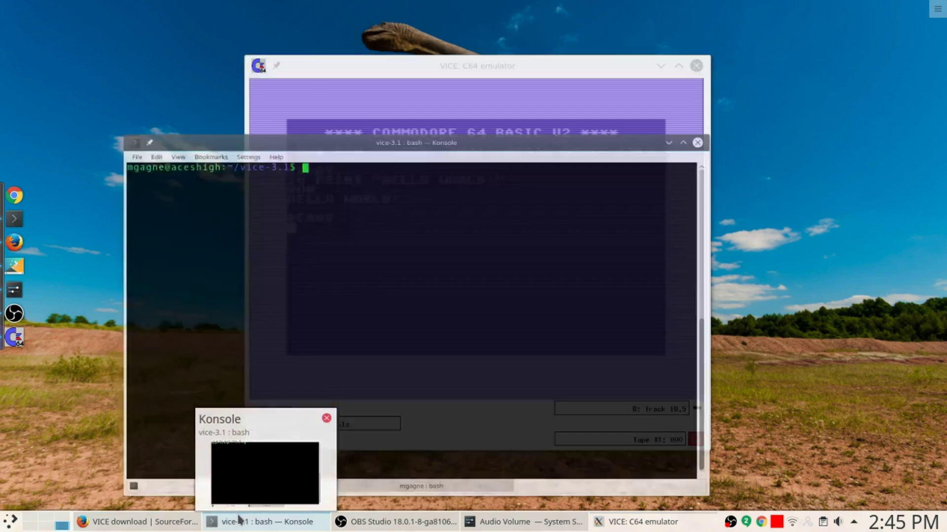
pyautogui.write('x')
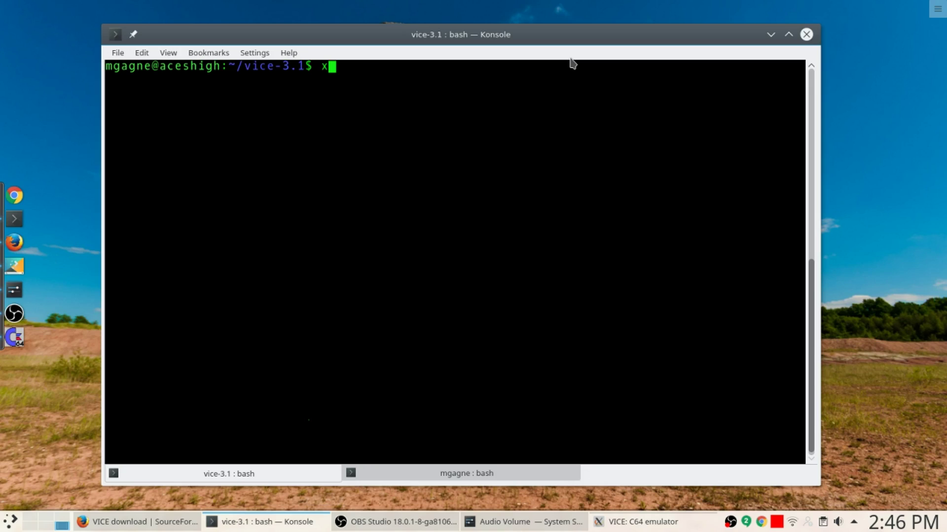
pyautogui.write('128')
pyautogui.press('Return')
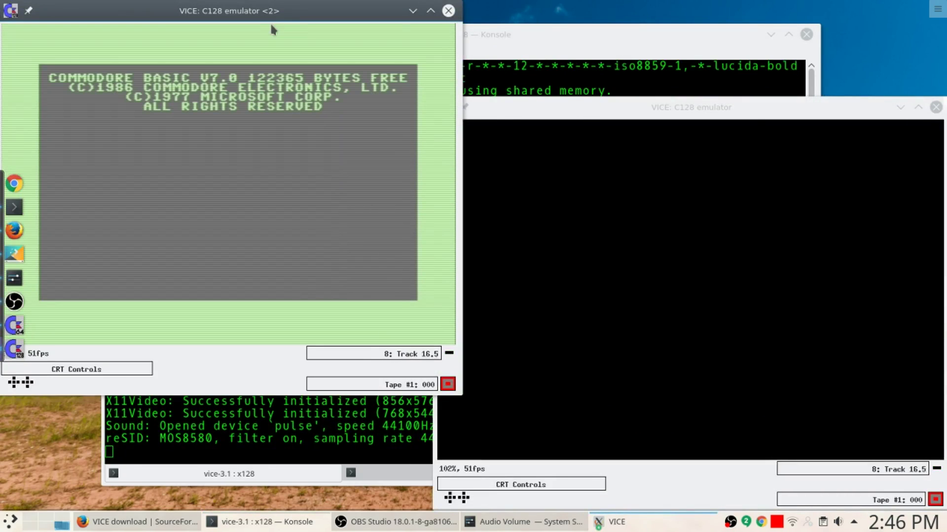
# Move the active C128 emulator window away from the desktop corner, then exit the emulator and confirm the exit
pyautogui.moveTo(273, 6); pyautogui.dragTo(390, 19)
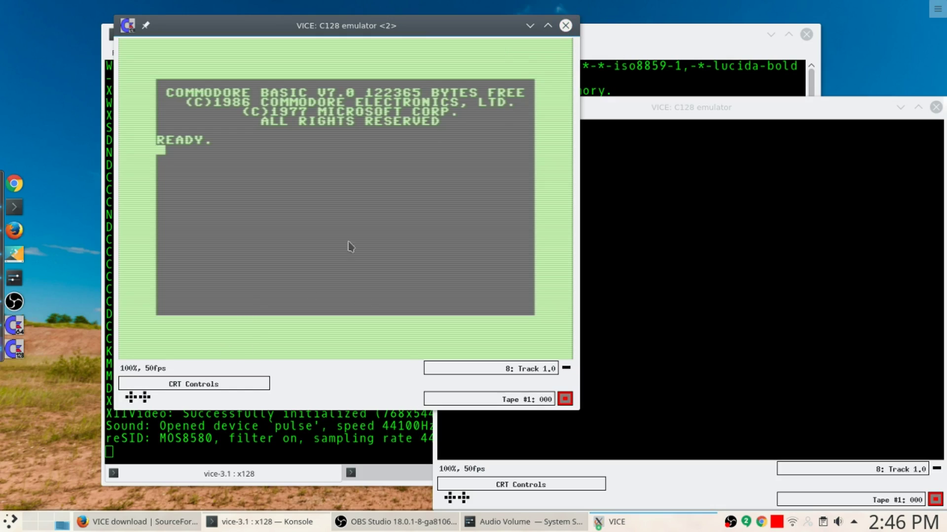
pyautogui.click(565, 26)
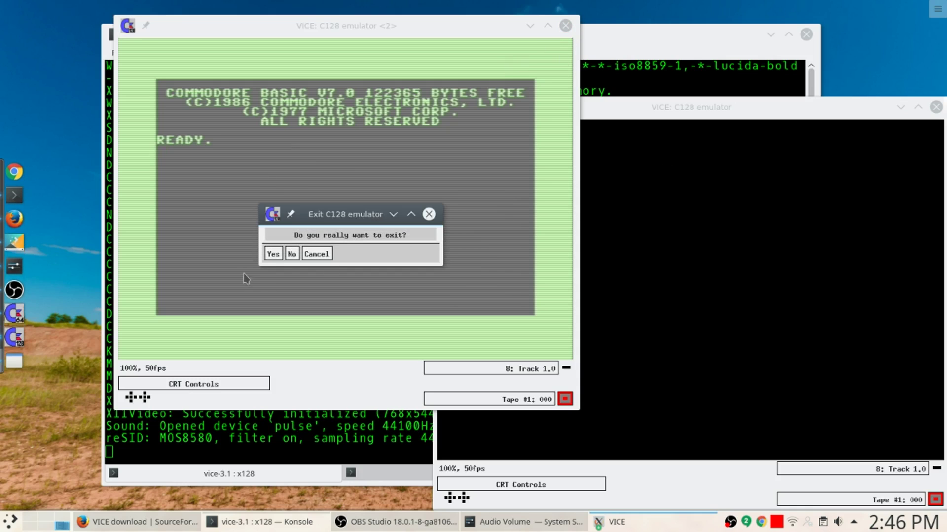
pyautogui.click(272, 254)
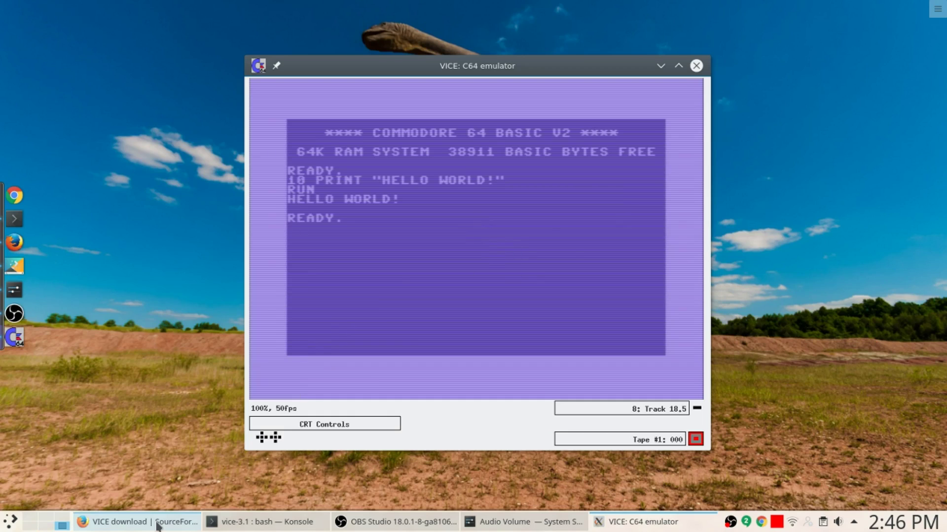
# Switch to Firefox and show the already open CoolROM page of Commodore 64 ROMs
pyautogui.moveTo(158, 526)
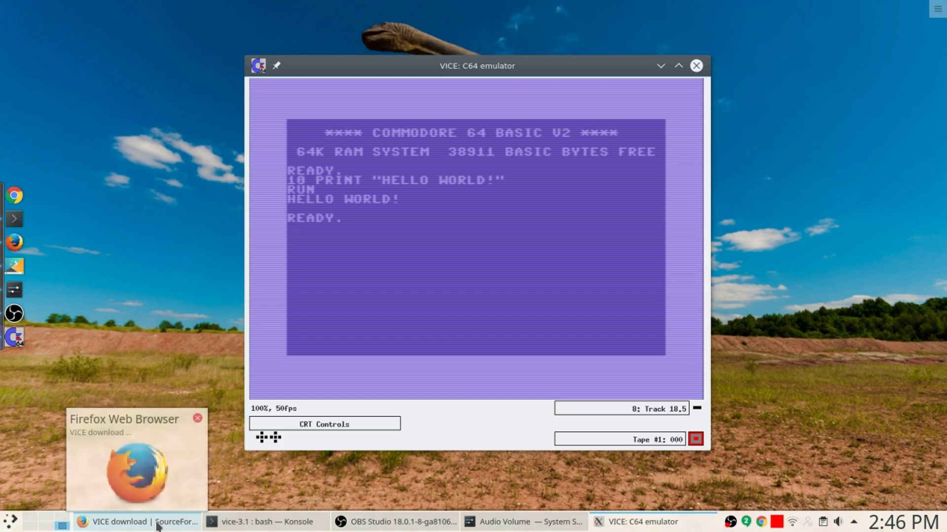
pyautogui.click(157, 523)
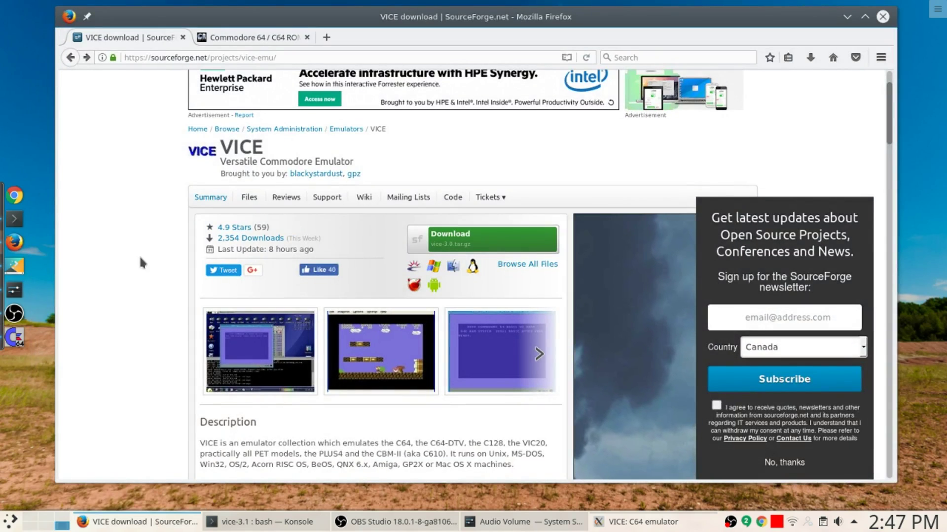
pyautogui.click(244, 35)
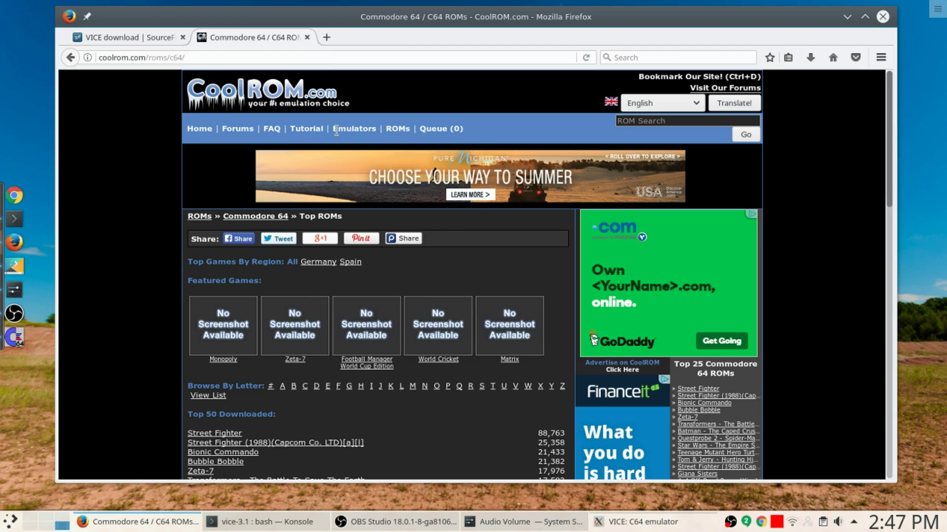
# Look through CoolROM's Commodore 64 featured games, letter index and Top 50 Downloaded list
pyautogui.moveTo(395, 133)
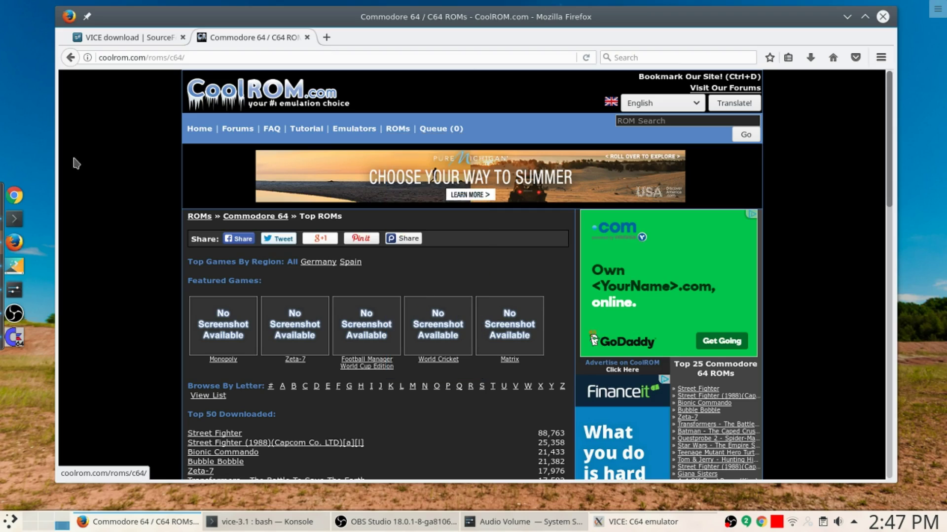
pyautogui.scroll(-5, 86, 134)
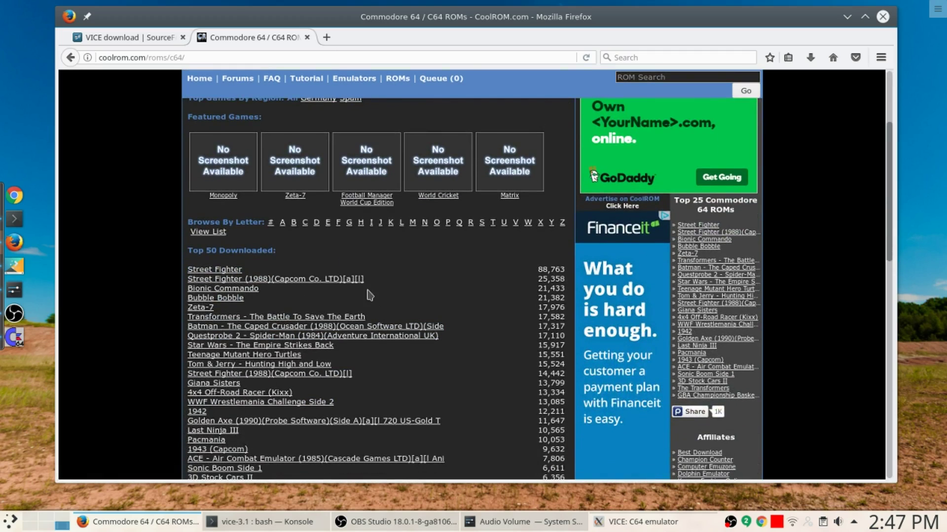
pyautogui.scroll(-2, 369, 294)
pyautogui.scroll(3, 370, 294)
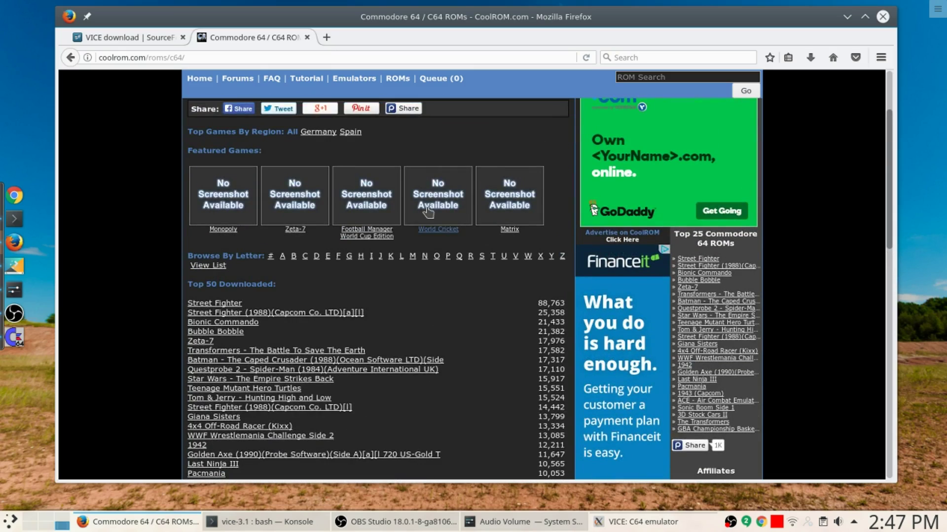
pyautogui.scroll(-4, 369, 341)
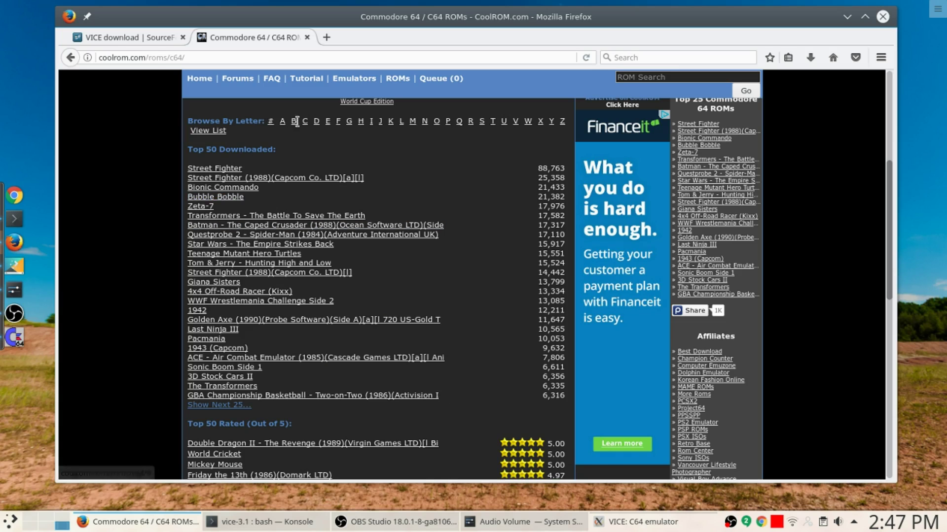
pyautogui.scroll(-1, 172, 181)
pyautogui.scroll(5, 173, 181)
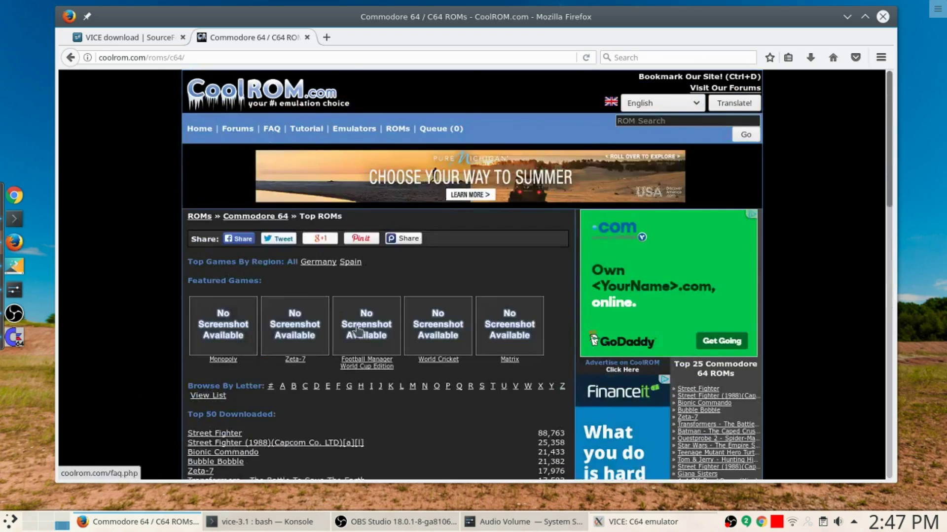
pyautogui.scroll(-4, 298, 230)
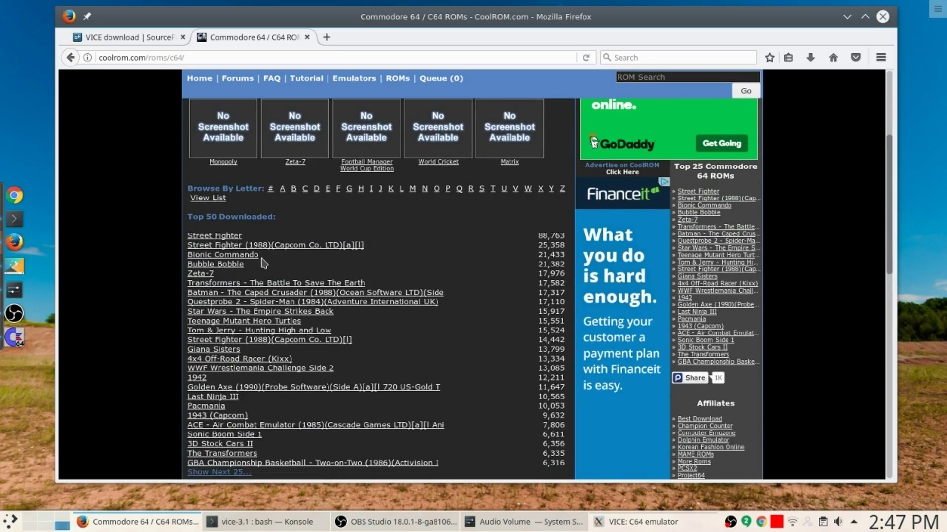
# Open the Bubble Bobble ROM page, view its download options and minimize Firefox
pyautogui.click(237, 267)
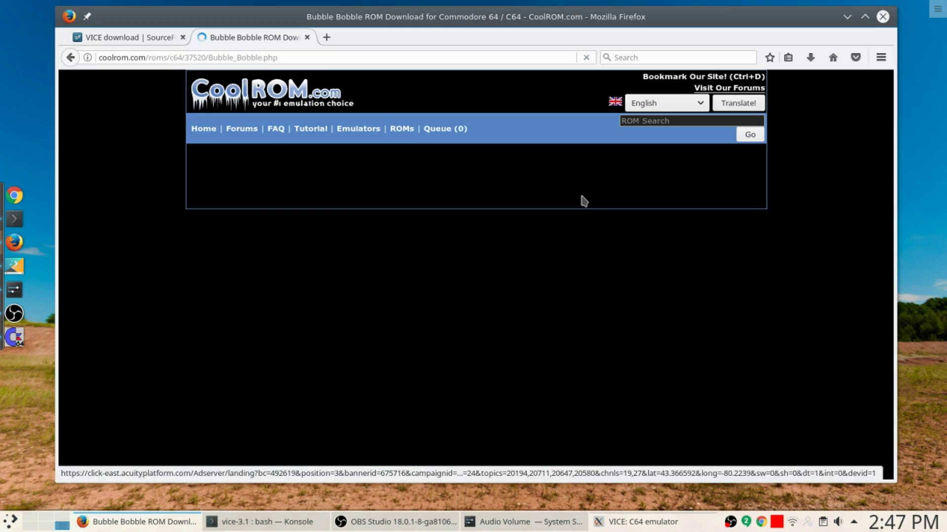
pyautogui.scroll(-5, 865, 269)
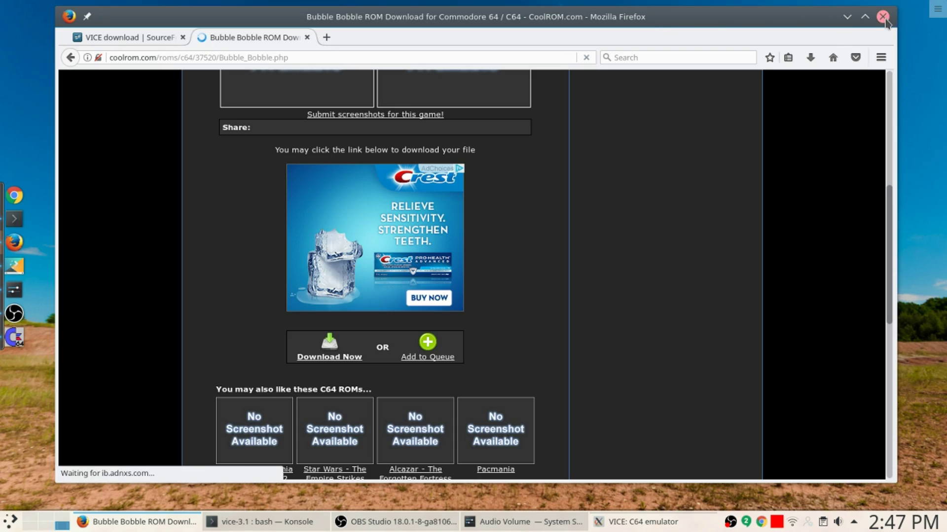
pyautogui.click(847, 17)
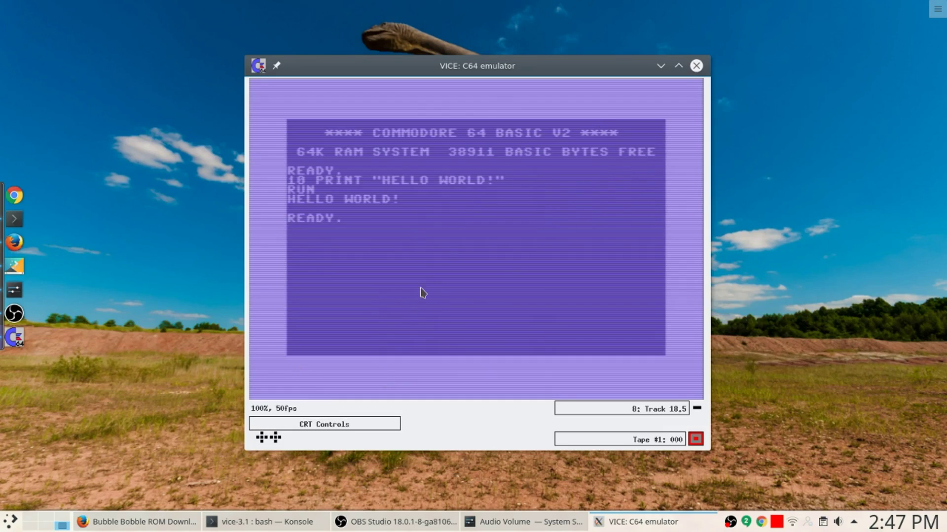
# Examine the C64 emulator's disk, tape and cartridge commands, including the Datassette control options, and its emulation settings
pyautogui.rightClick(443, 220)
pyautogui.rightClick(443, 220)
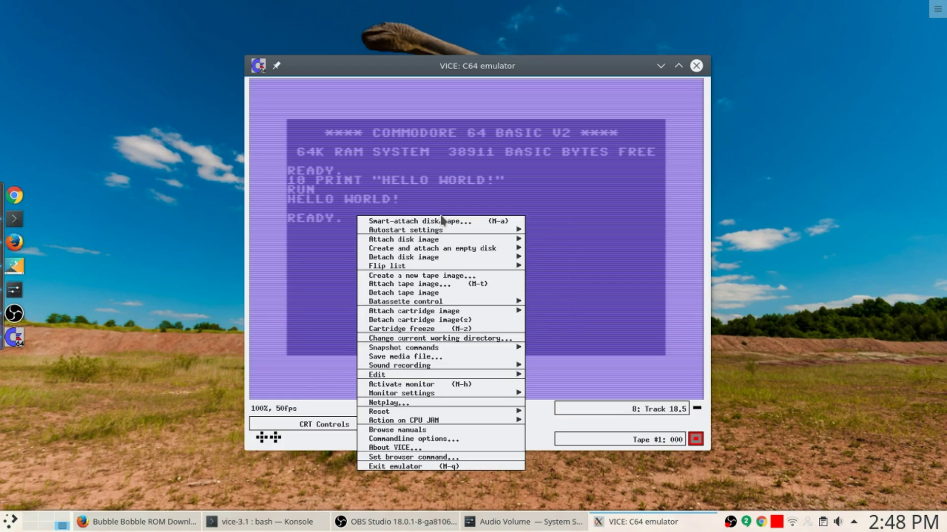
pyautogui.click(537, 174)
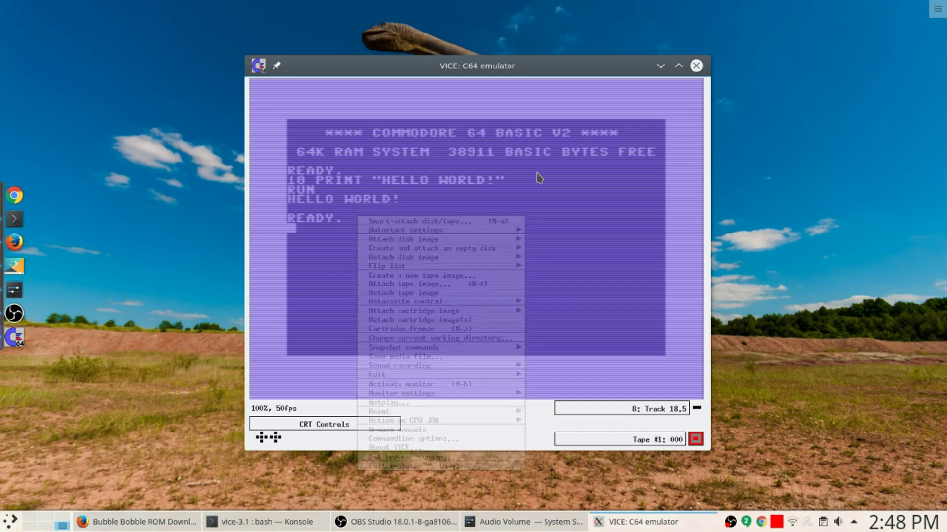
pyautogui.rightClick(432, 182)
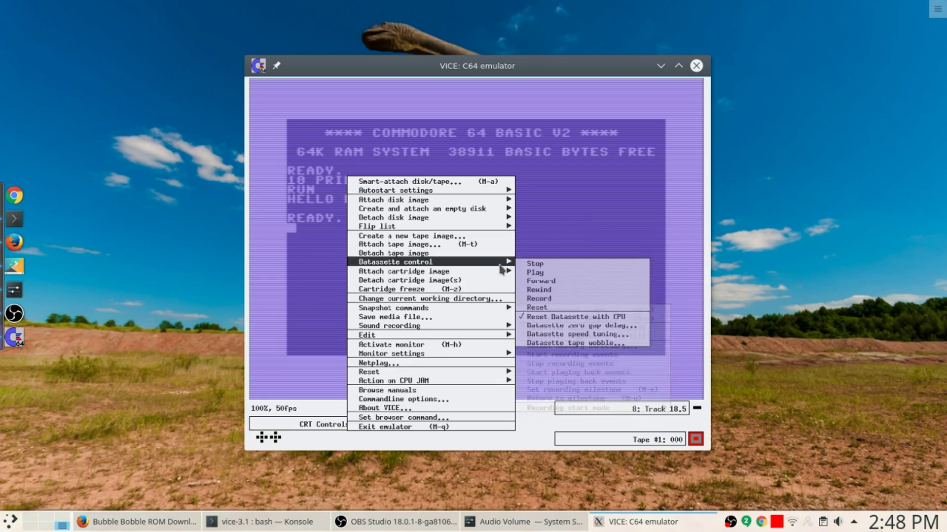
pyautogui.click(553, 219)
pyautogui.rightClick(538, 200)
pyautogui.click(537, 200)
pyautogui.rightClick(536, 199)
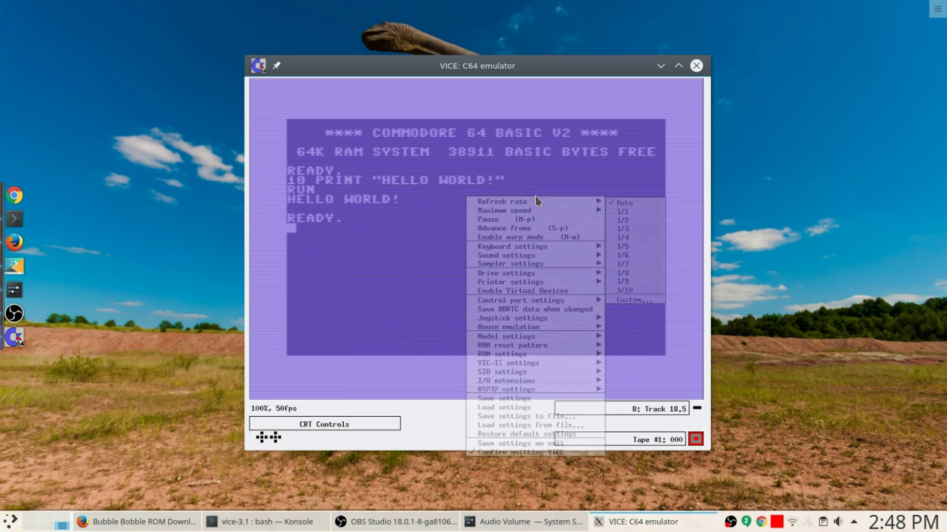
# Set Joystick #1 to Numpad in the C64 emulator's joystick settings and recheck the selection
pyautogui.moveTo(533, 320)
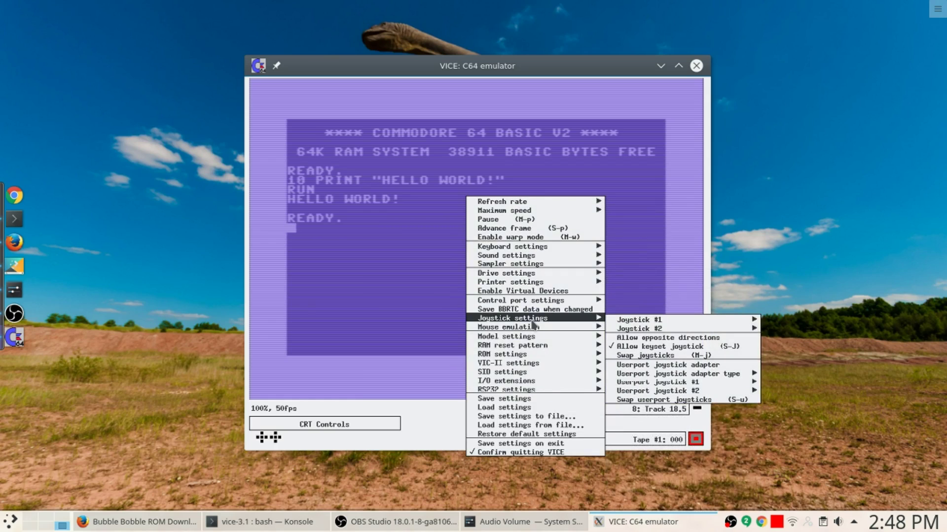
pyautogui.moveTo(616, 321)
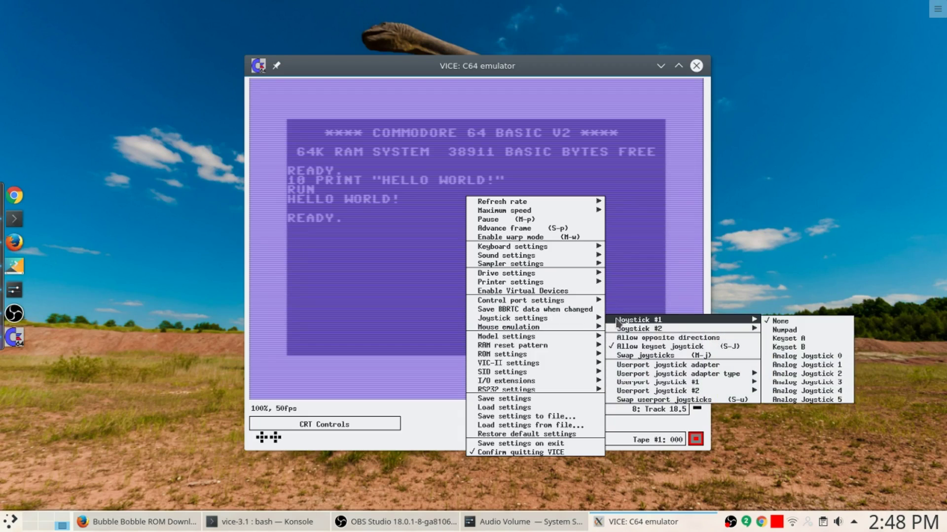
pyautogui.click(785, 331)
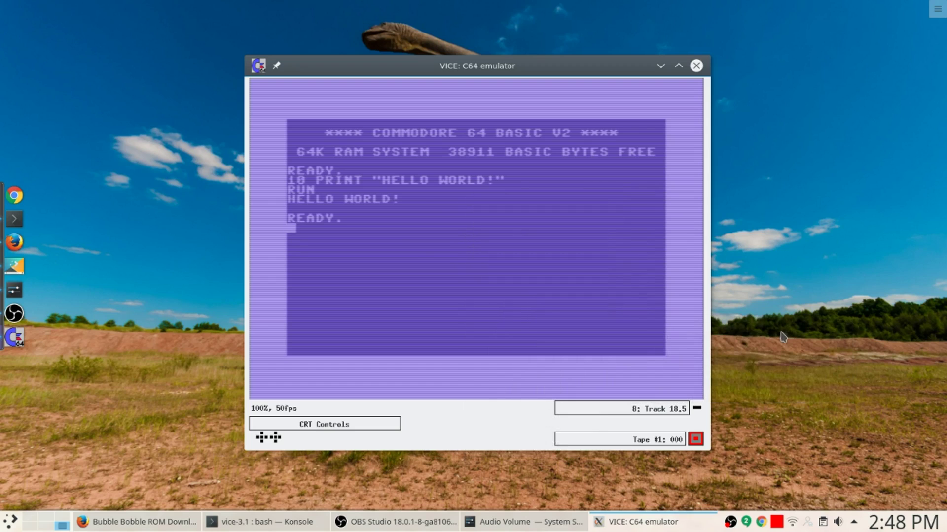
pyautogui.rightClick(370, 234)
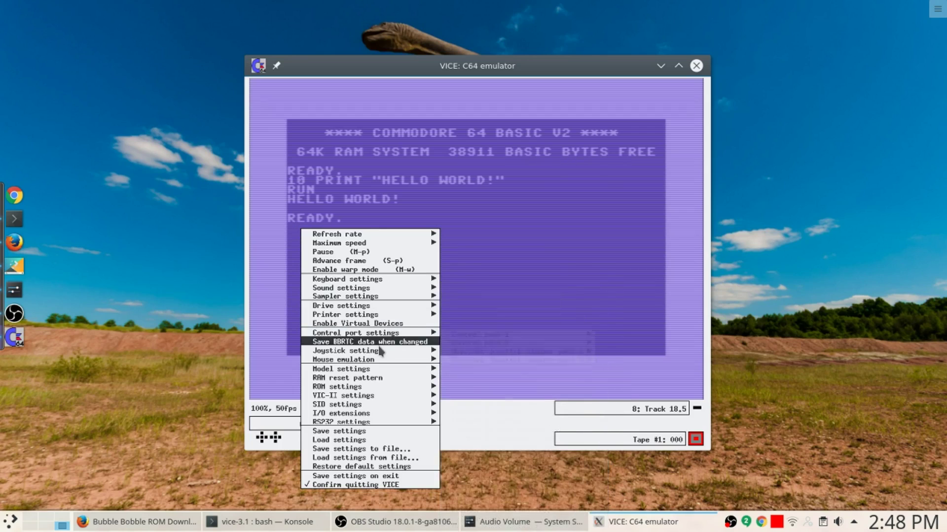
pyautogui.moveTo(380, 351)
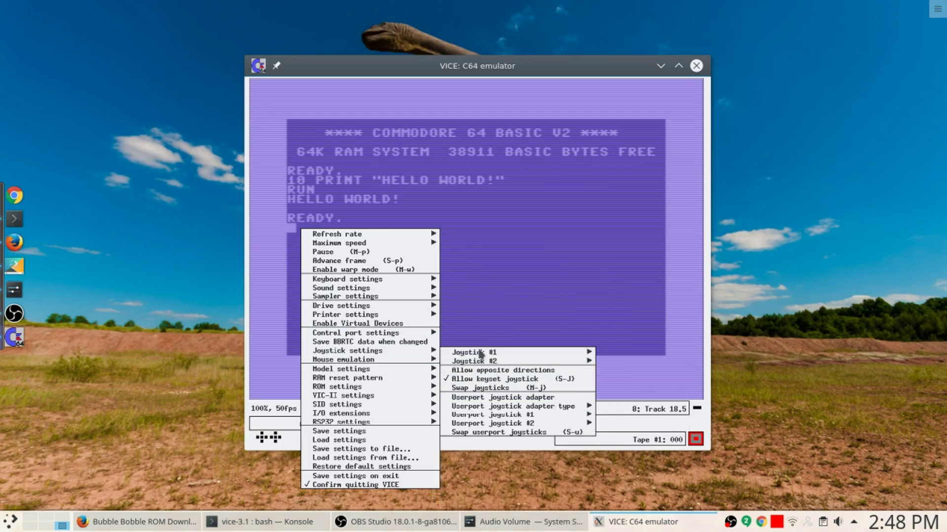
pyautogui.moveTo(505, 355)
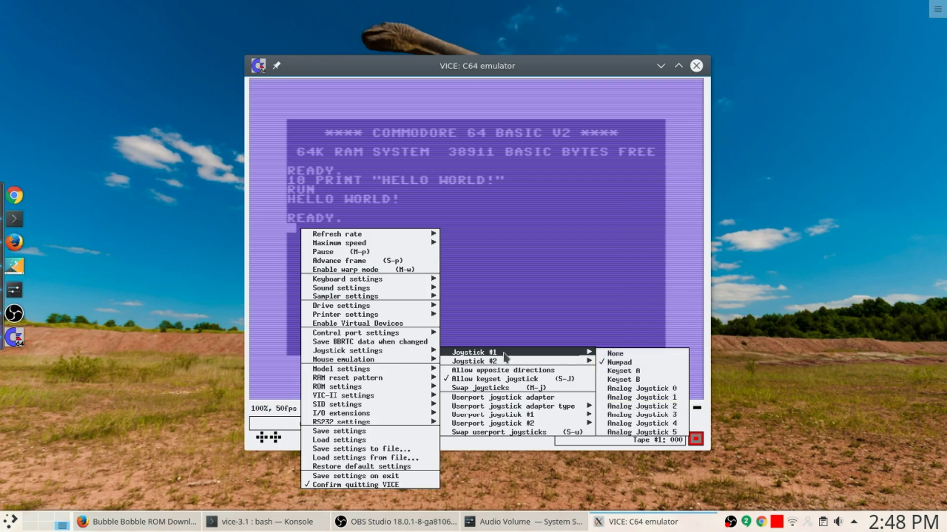
pyautogui.click(619, 363)
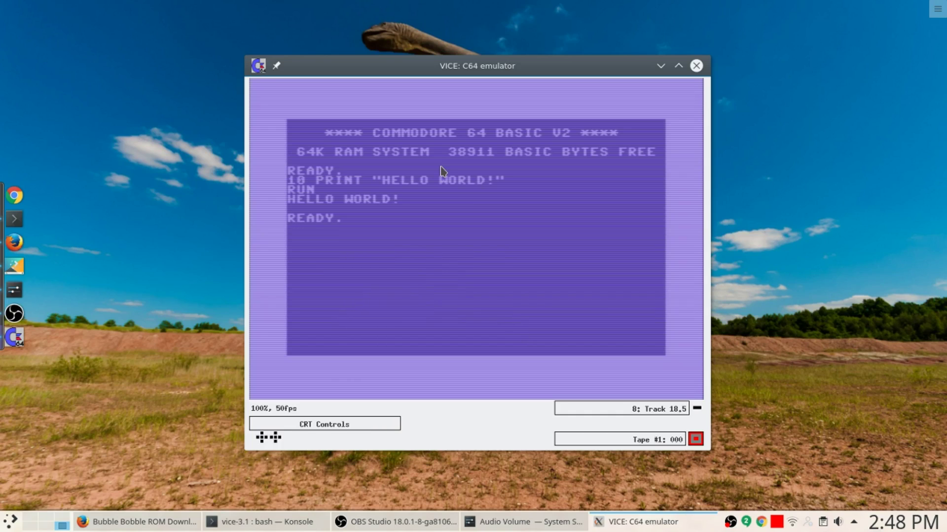
# Attach the tape image Bubble Bobble.tap from the games folder in the home directory and autostart it
pyautogui.hotkey('alt', 't')
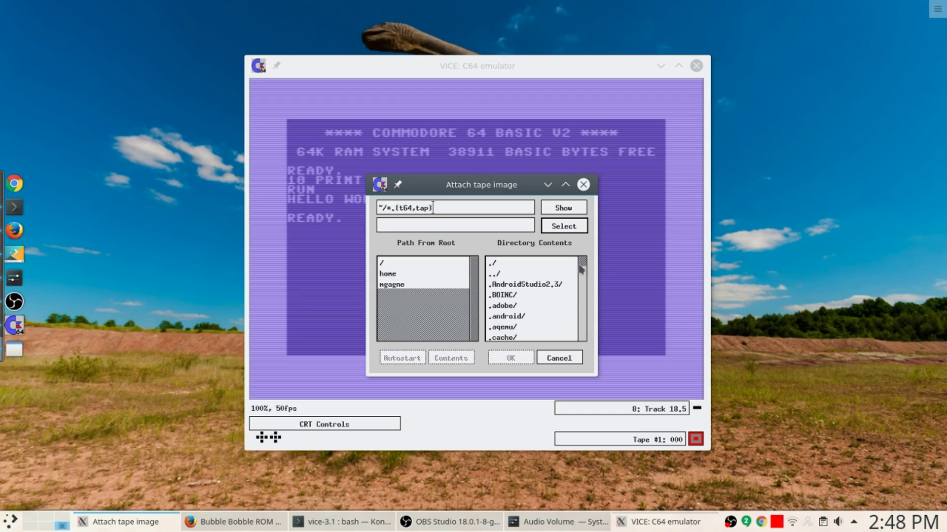
pyautogui.scroll(-15, 586, 315)
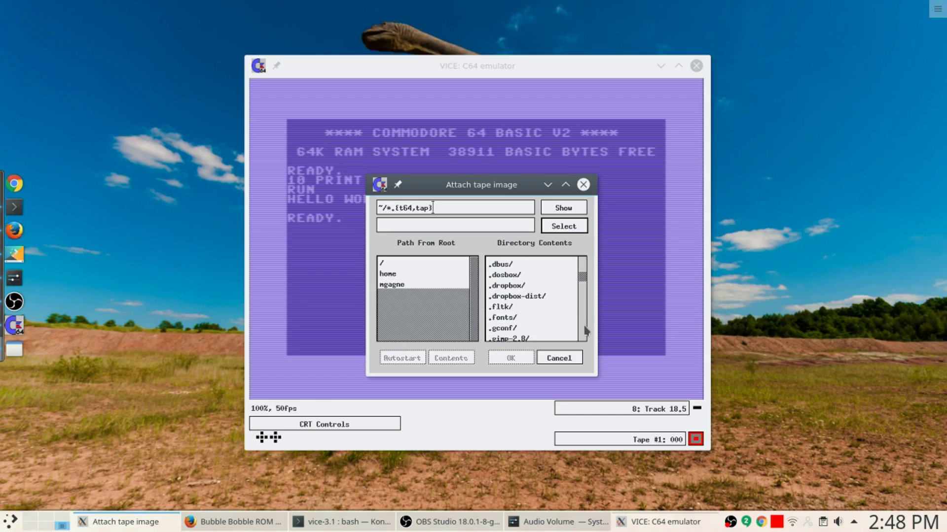
pyautogui.scroll(-2, 586, 331)
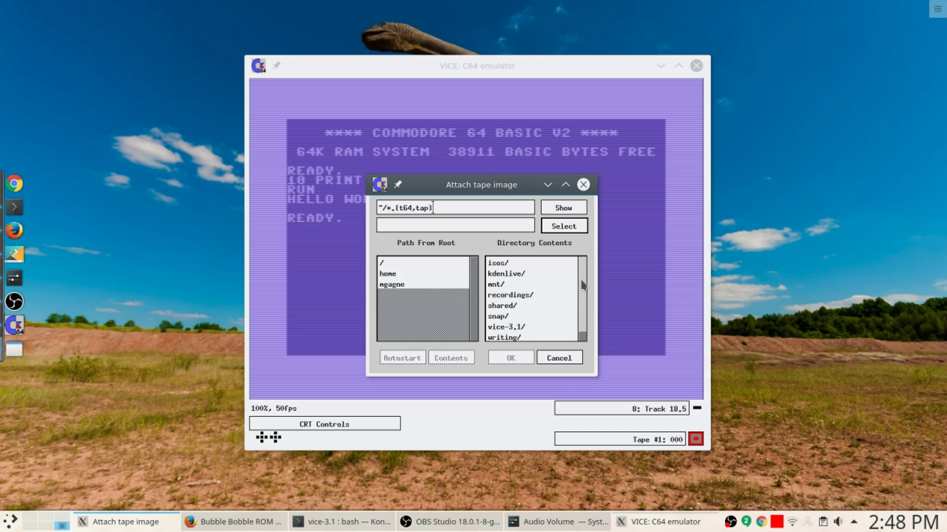
pyautogui.scroll(1, 580, 288)
pyautogui.doubleClick(499, 274)
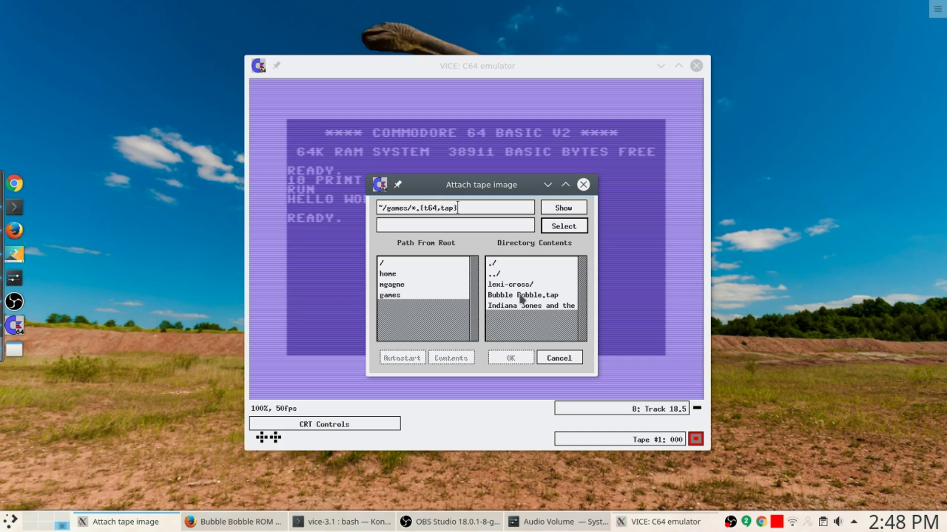
pyautogui.click(521, 296)
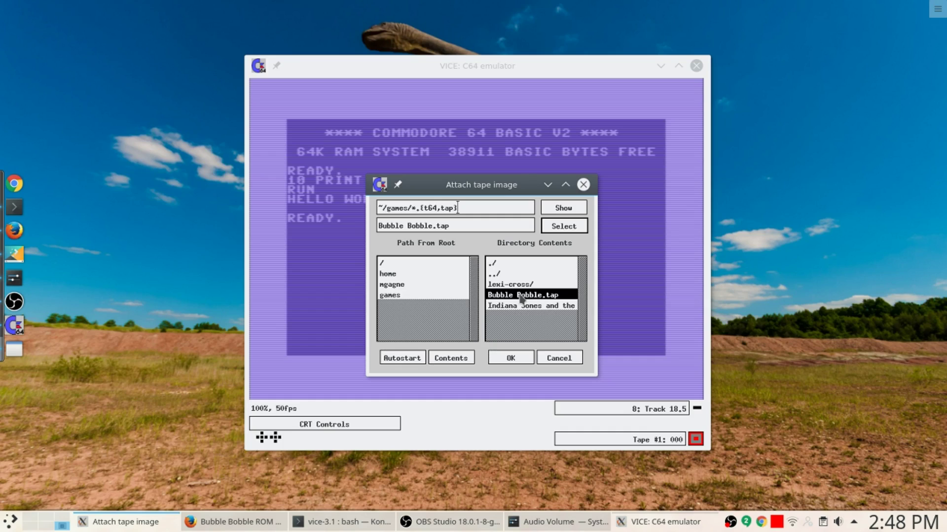
pyautogui.click(397, 359)
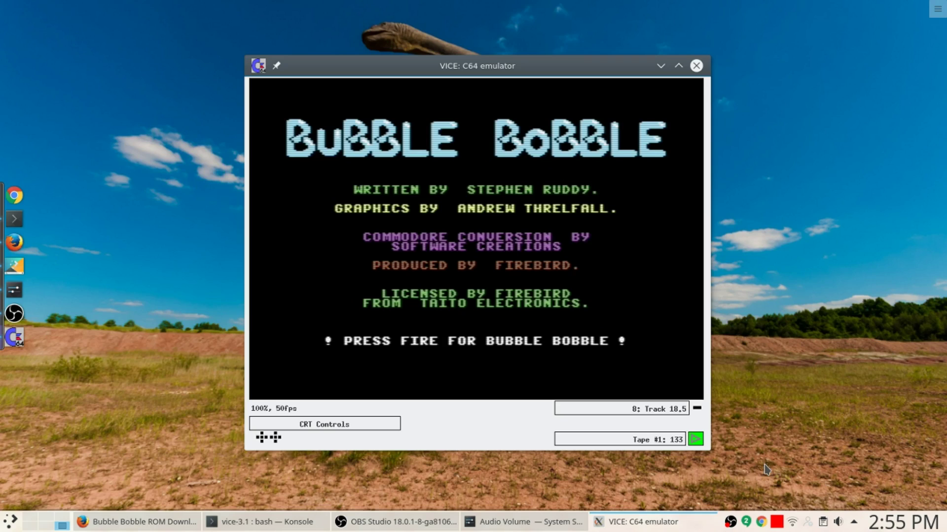
# Proceed past Bubble Bobble's title screen with the fire control and lower the system audio volume
pyautogui.press('space')
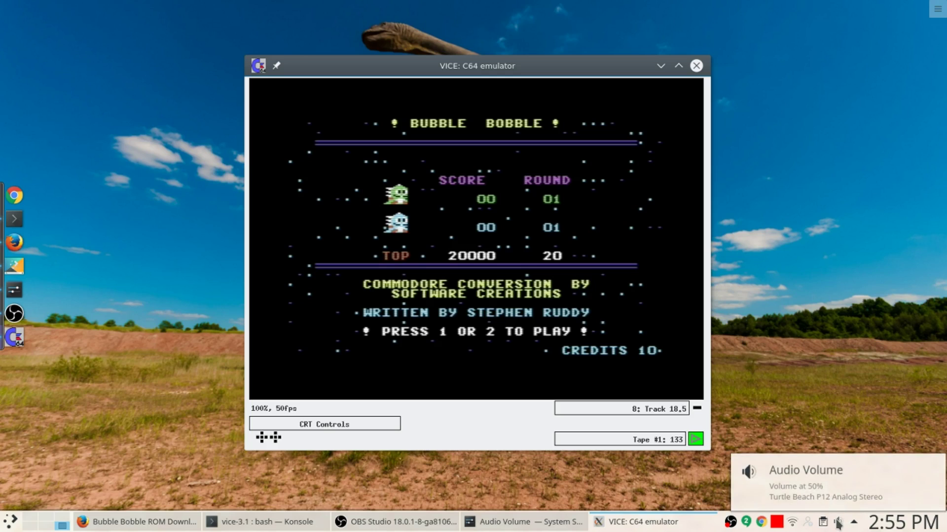
pyautogui.scroll(-1, 838, 523)
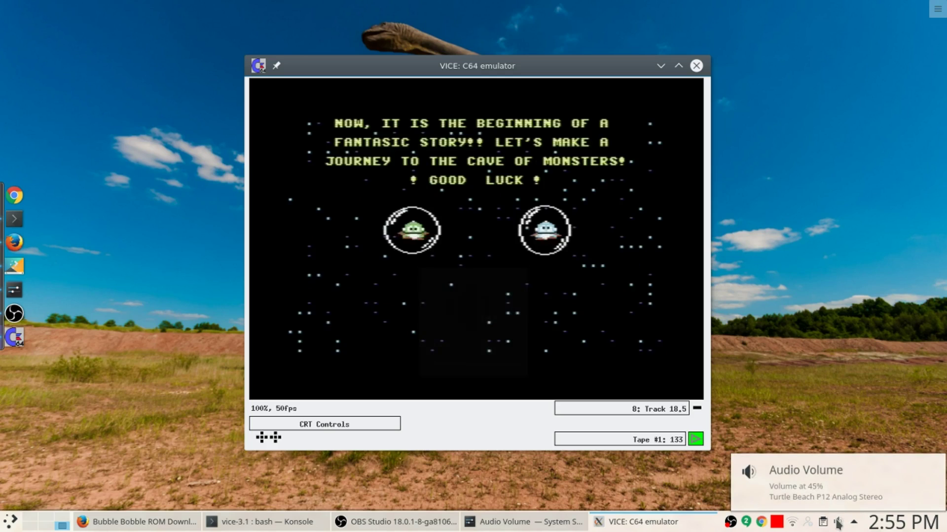
pyautogui.scroll(-3, 838, 524)
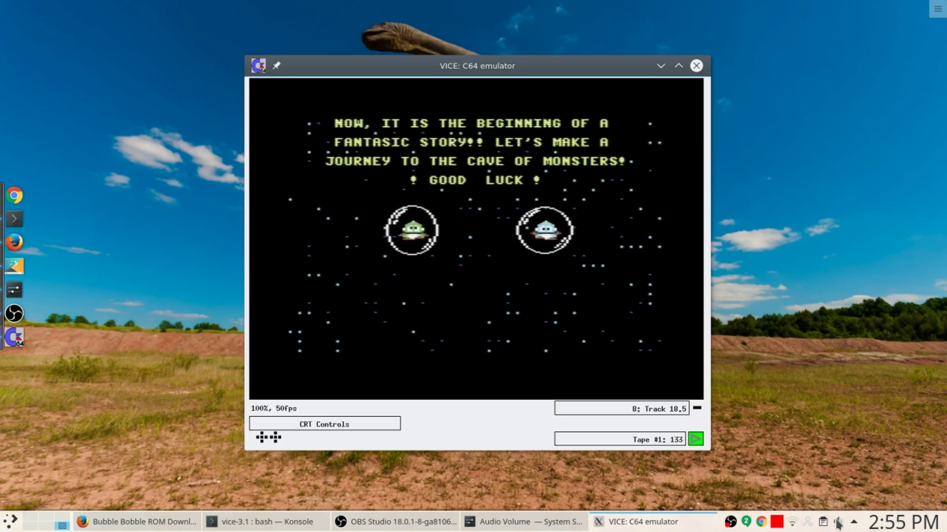
pyautogui.scroll(-2, 838, 523)
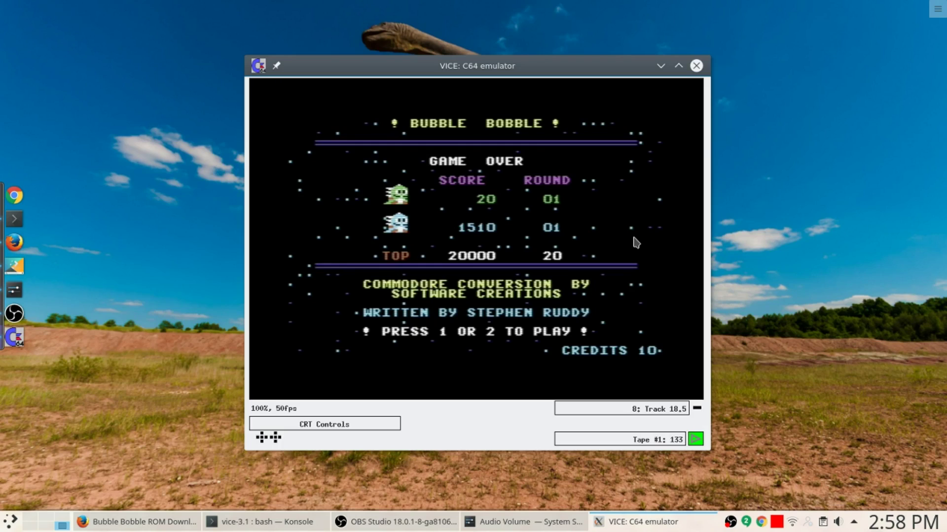
# Examine the C64 emulator's keyboard mapping and layout, mouse emulation, VIC-II and printer settings without changing any option
pyautogui.rightClick(413, 215)
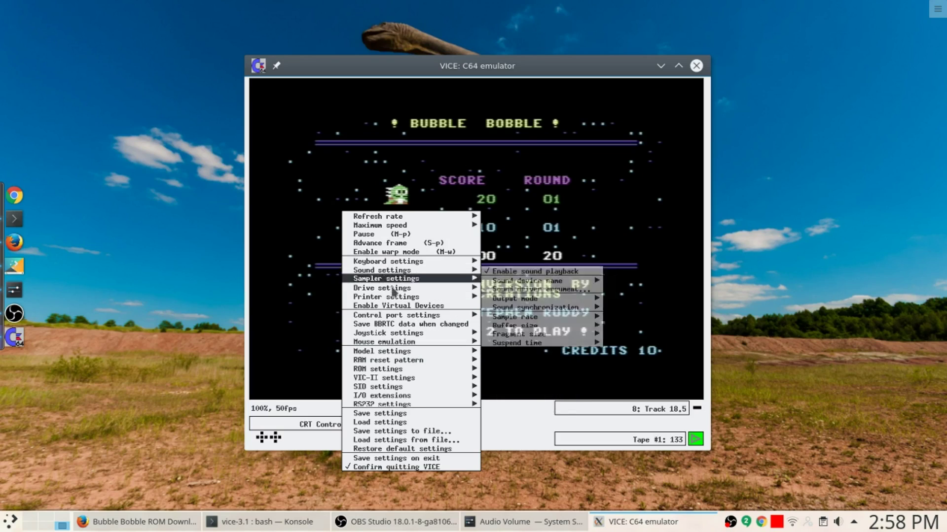
pyautogui.moveTo(392, 319)
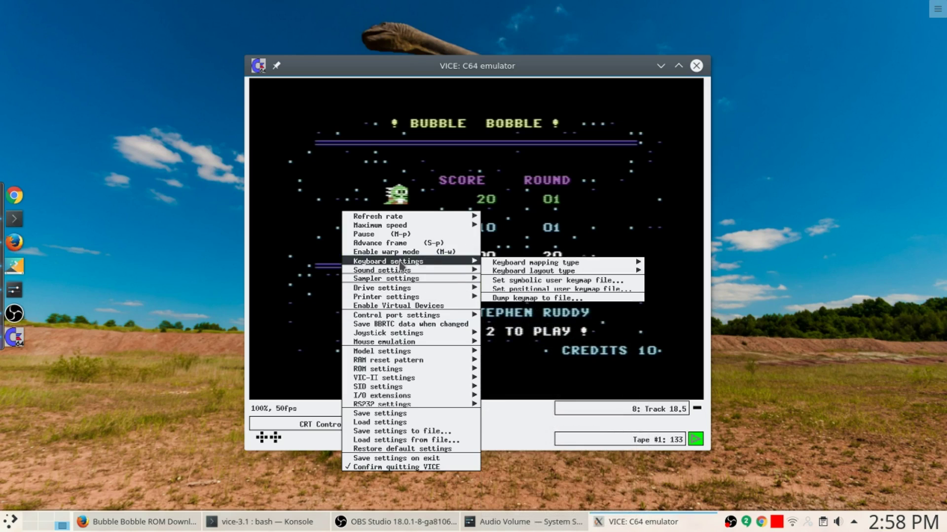
pyautogui.moveTo(474, 266)
pyautogui.moveTo(503, 264)
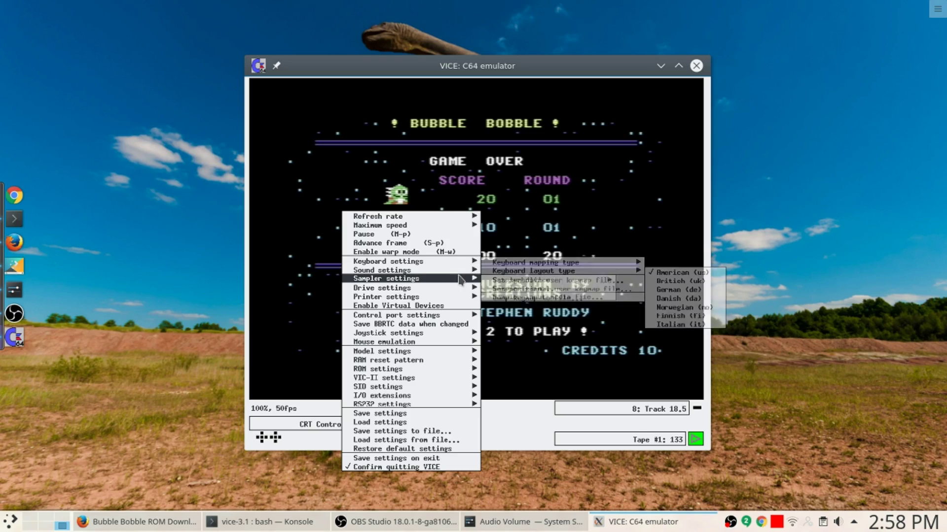
pyautogui.moveTo(424, 343)
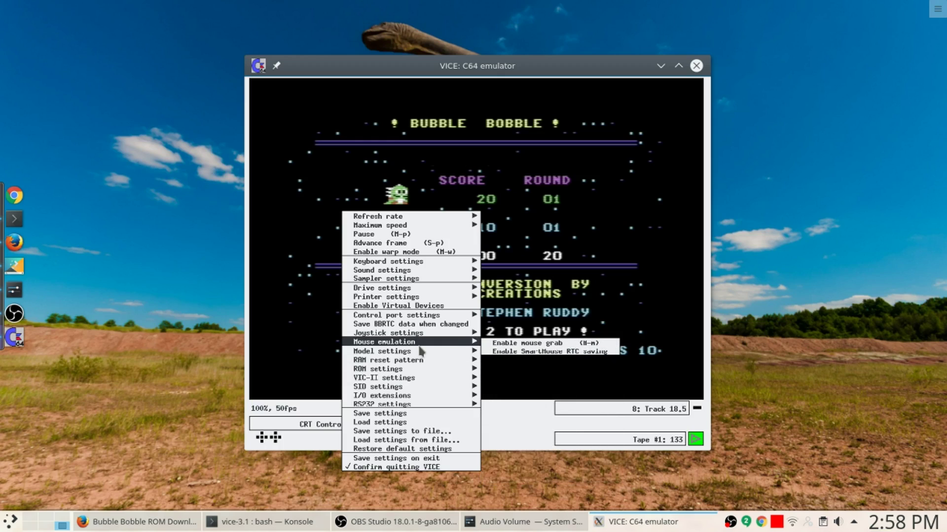
pyautogui.moveTo(418, 379)
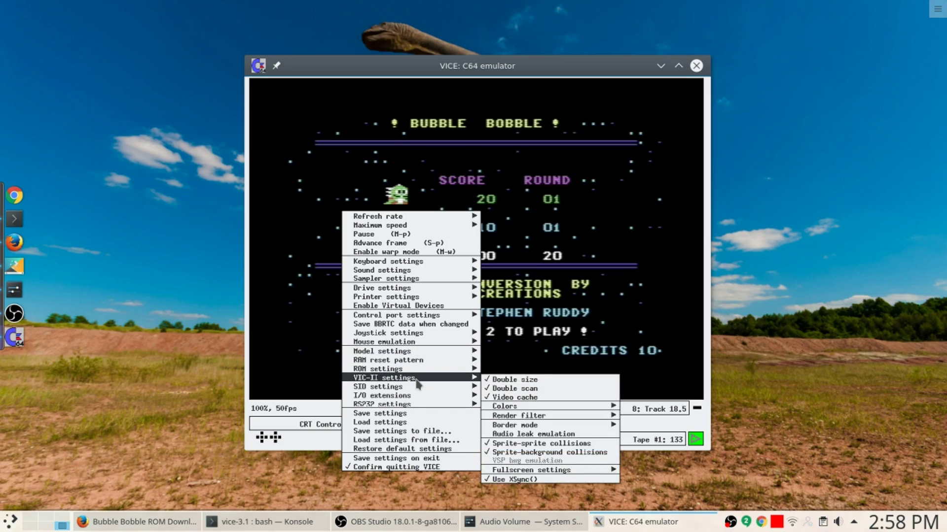
pyautogui.moveTo(425, 297)
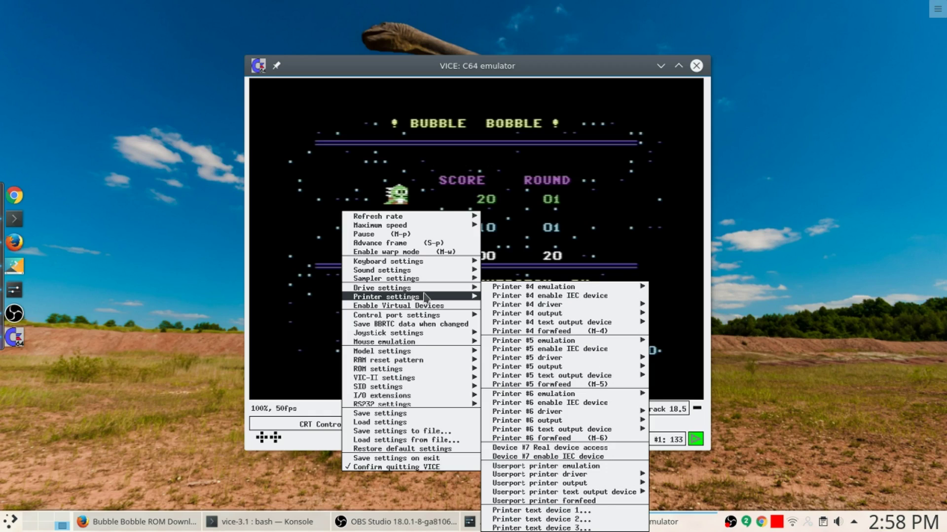
pyautogui.click(612, 215)
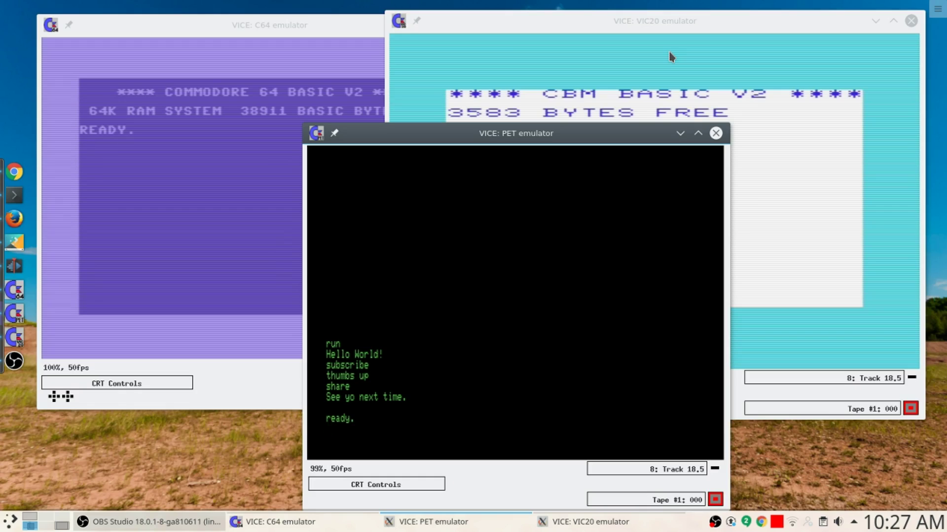
# List the BASIC program stored in the PET emulator
pyautogui.write('list')
pyautogui.press('Return')
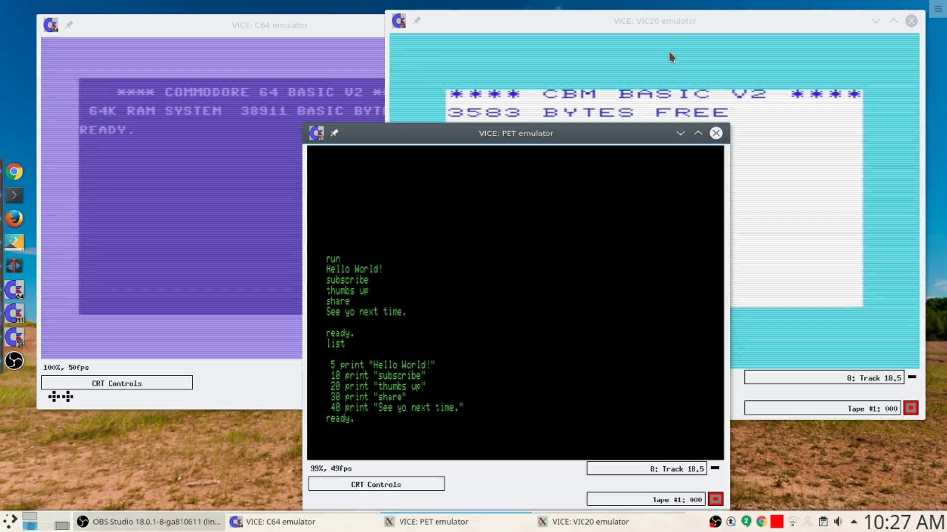